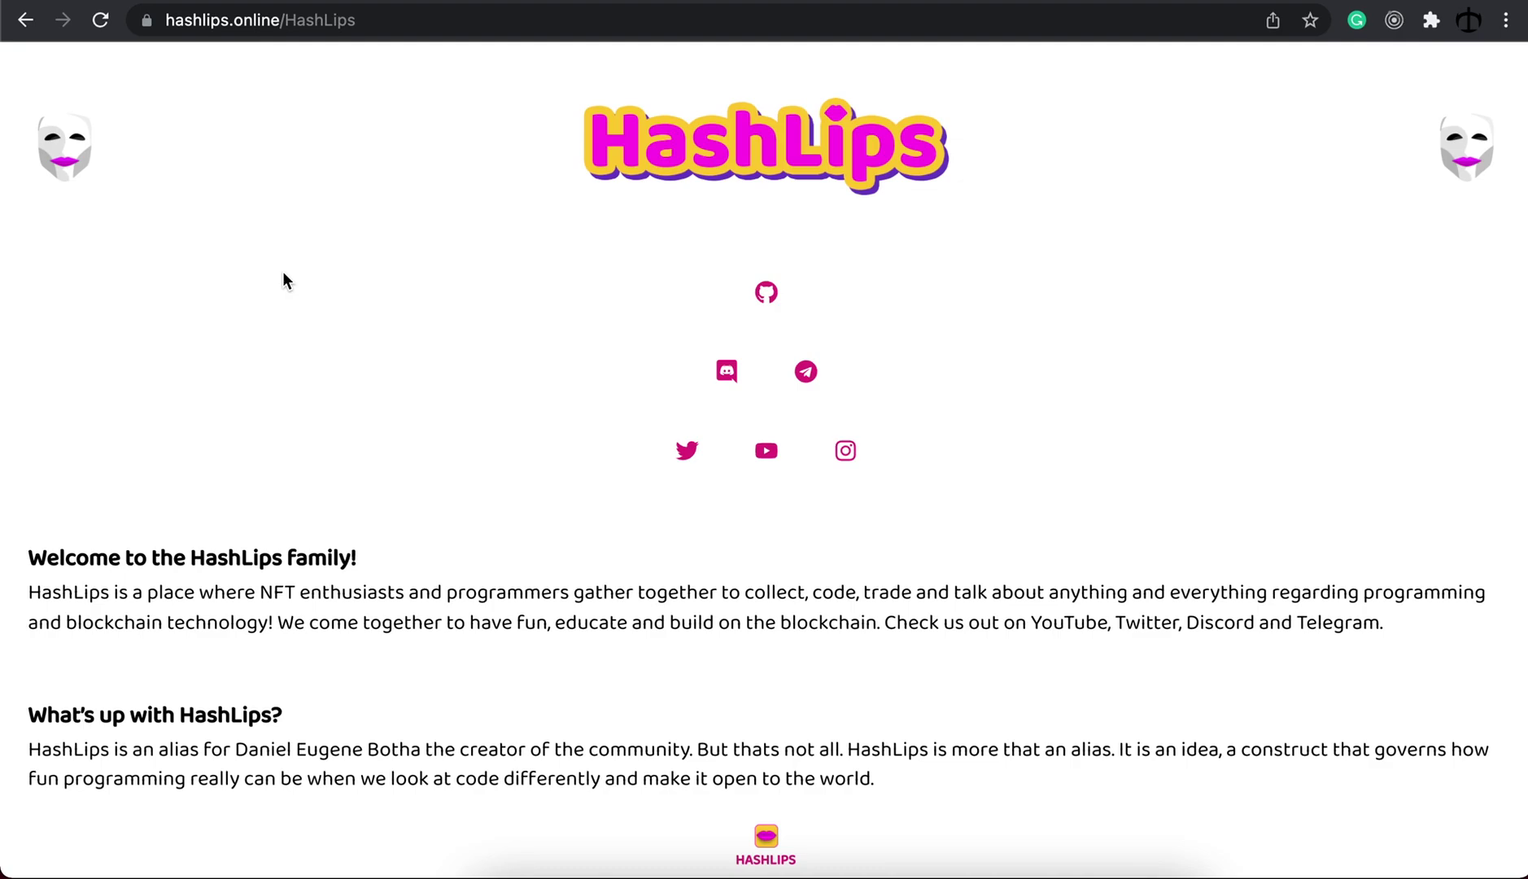
{"action": "left_click", "coordinate": [383, 1]}
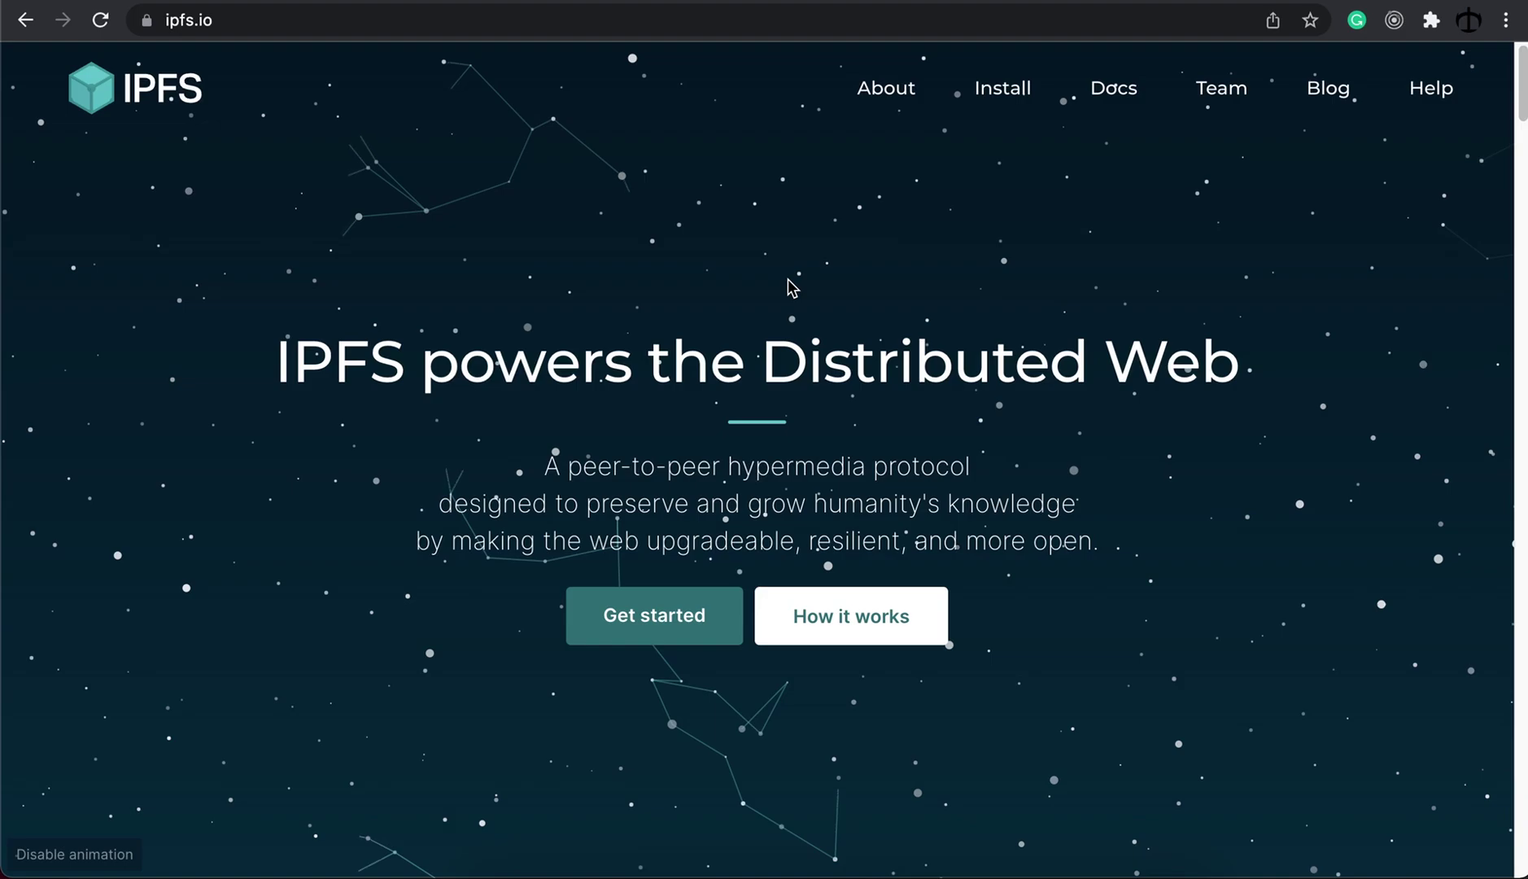
{"action": "left_click", "coordinate": [620, 2]}
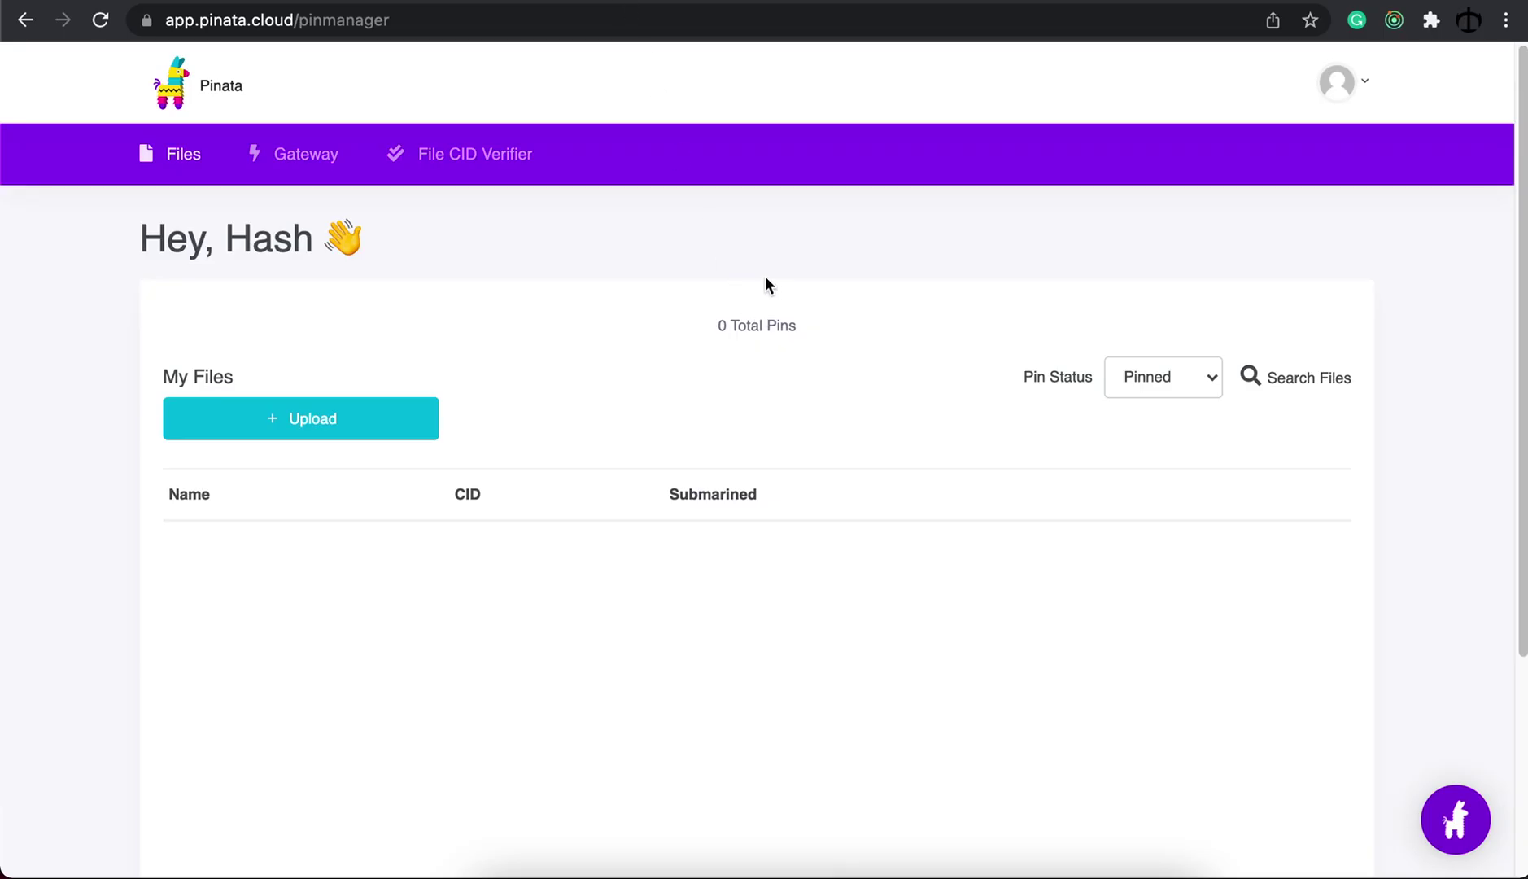
{"action": "left_click", "coordinate": [325, 440]}
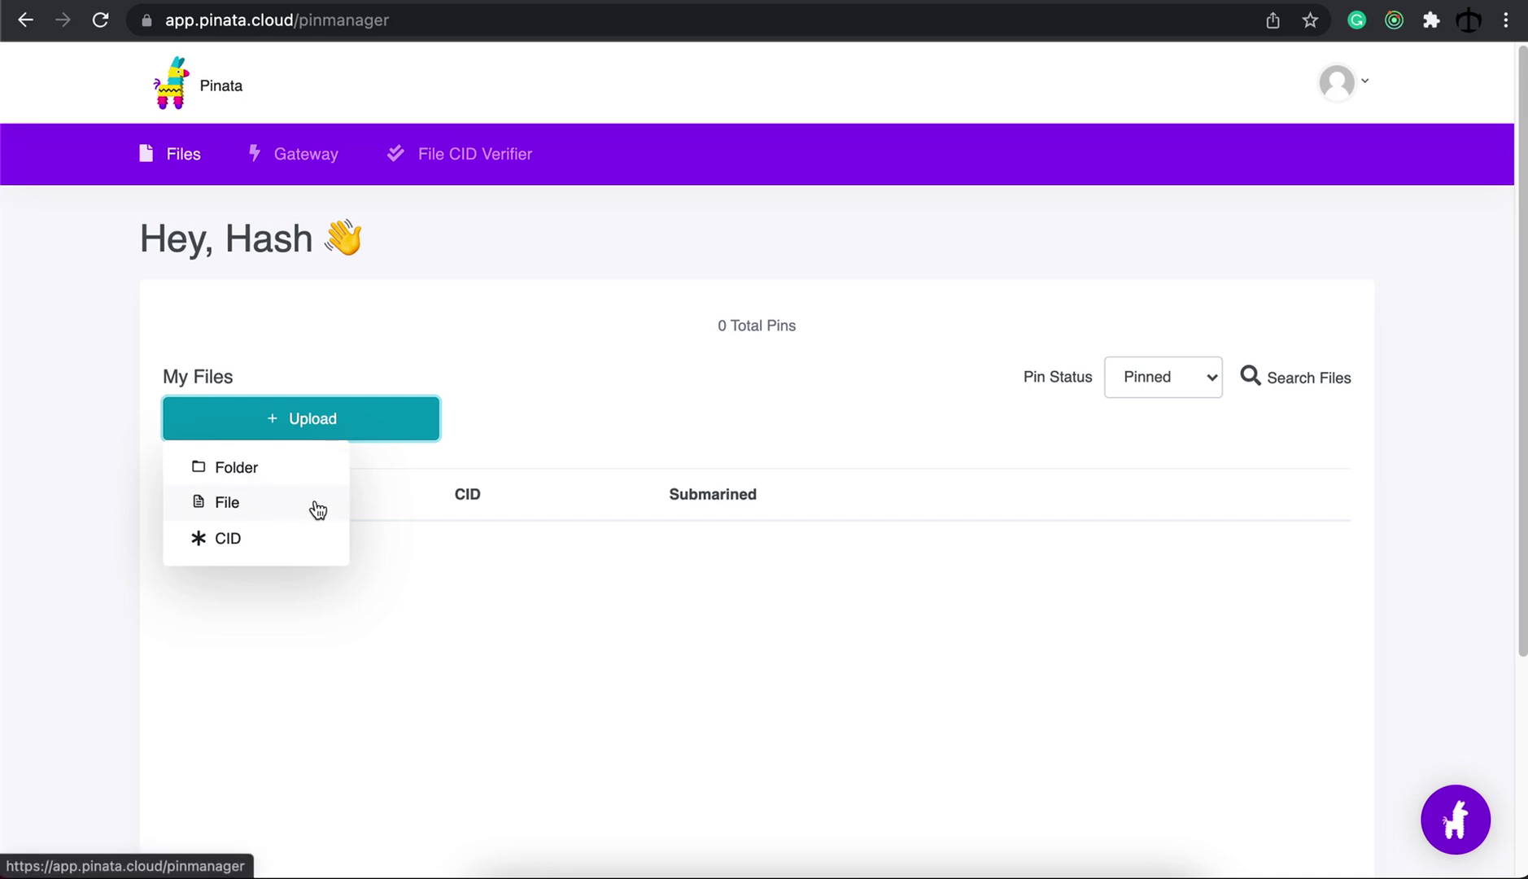
{"action": "left_click", "coordinate": [507, 4]}
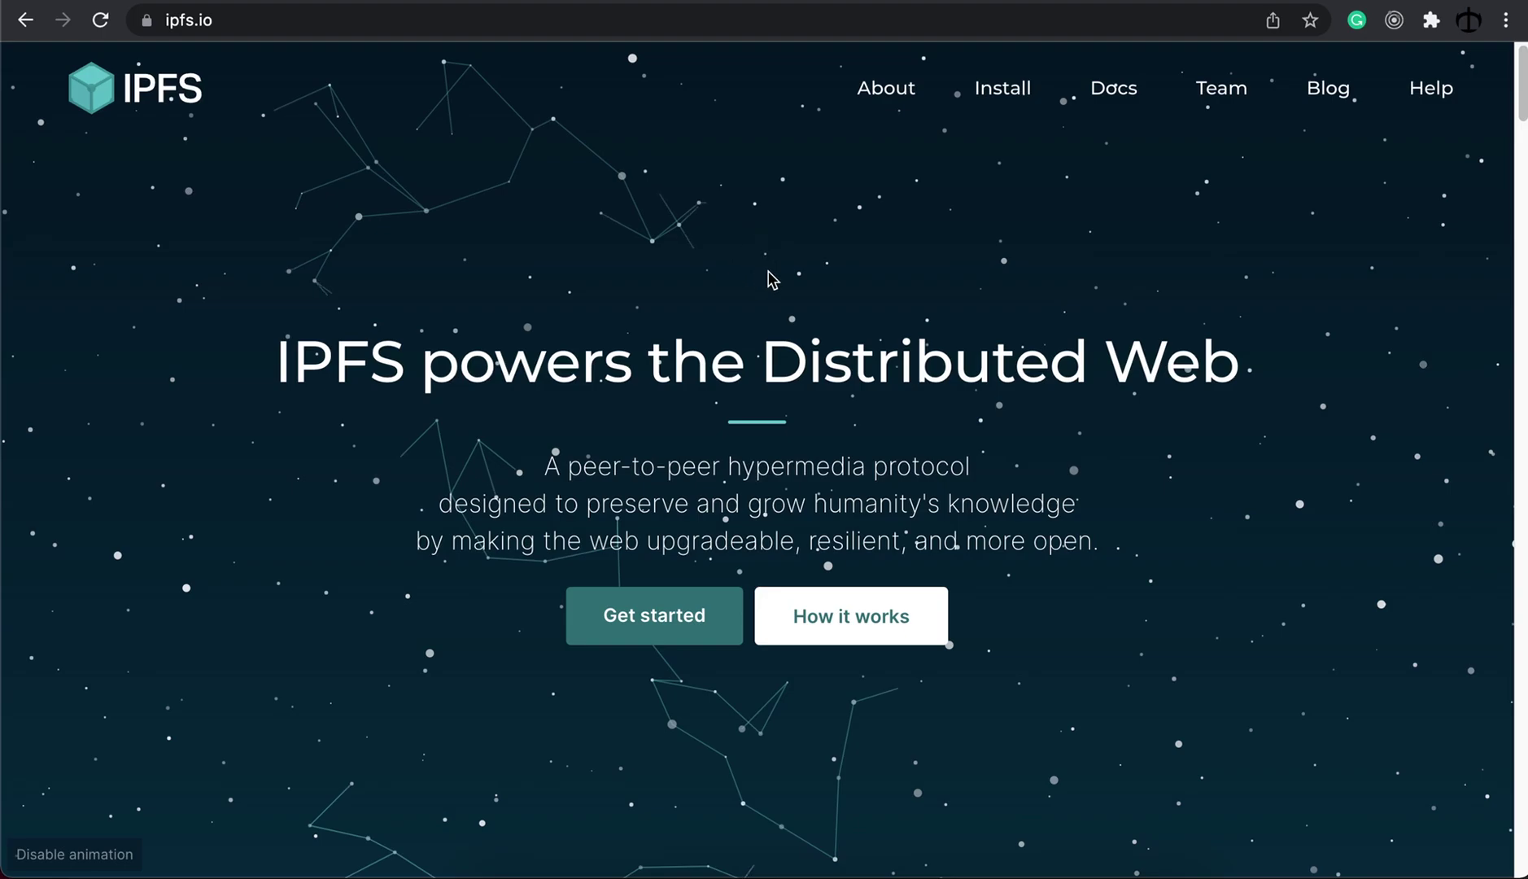
Go to the ipfs.io install section and follow the macOS link to the ipfs-desktop 0.18.1 releases page
{"action": "left_click", "coordinate": [1003, 90]}
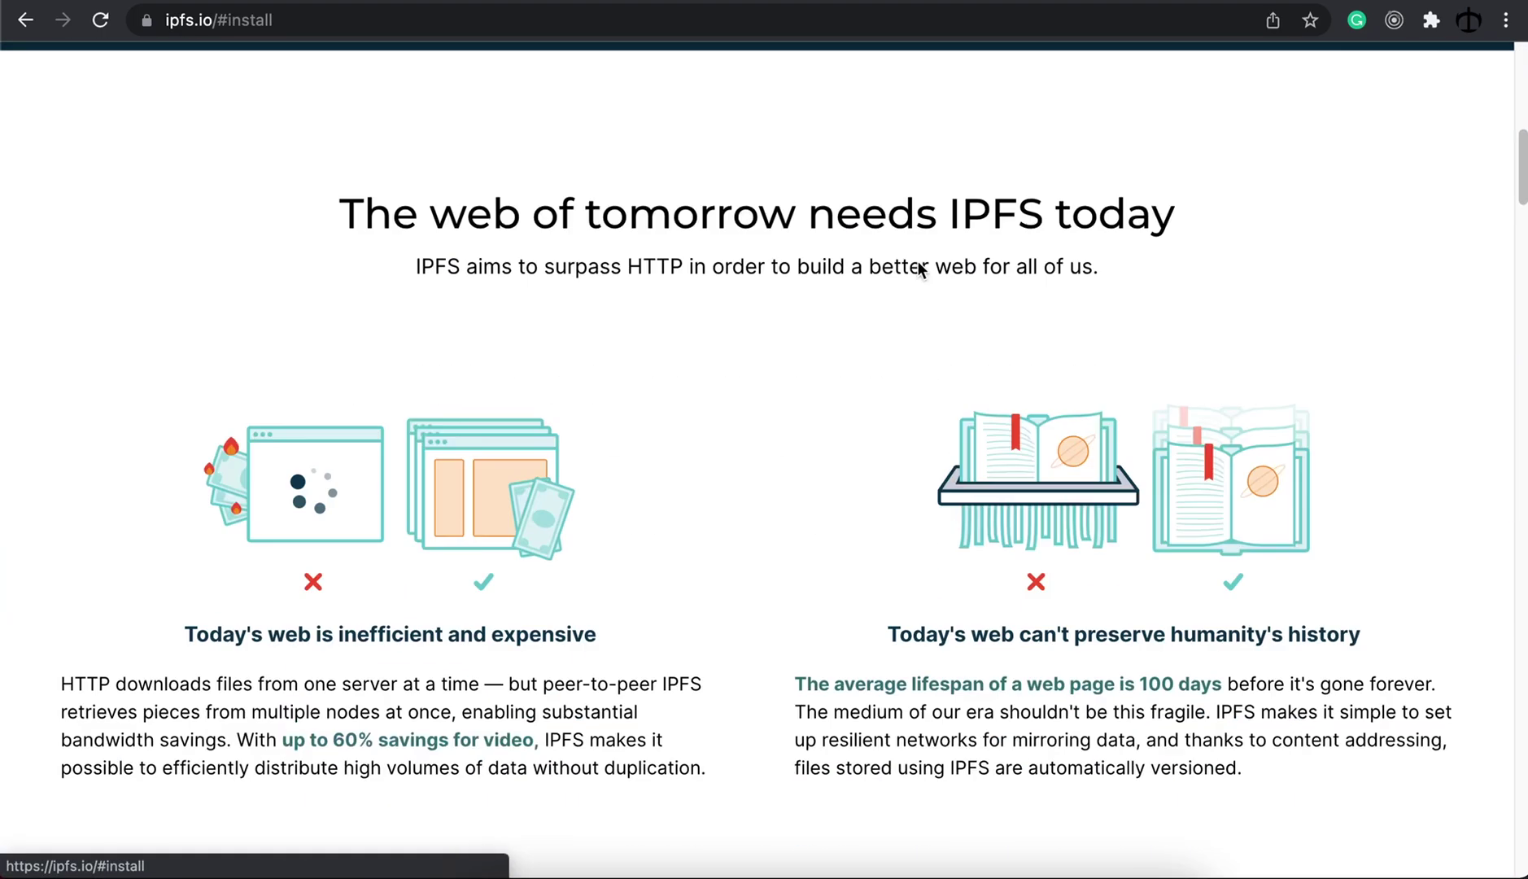
{"action": "scroll", "coordinate": [670, 378], "scroll_direction": "down", "scroll_amount": 2}
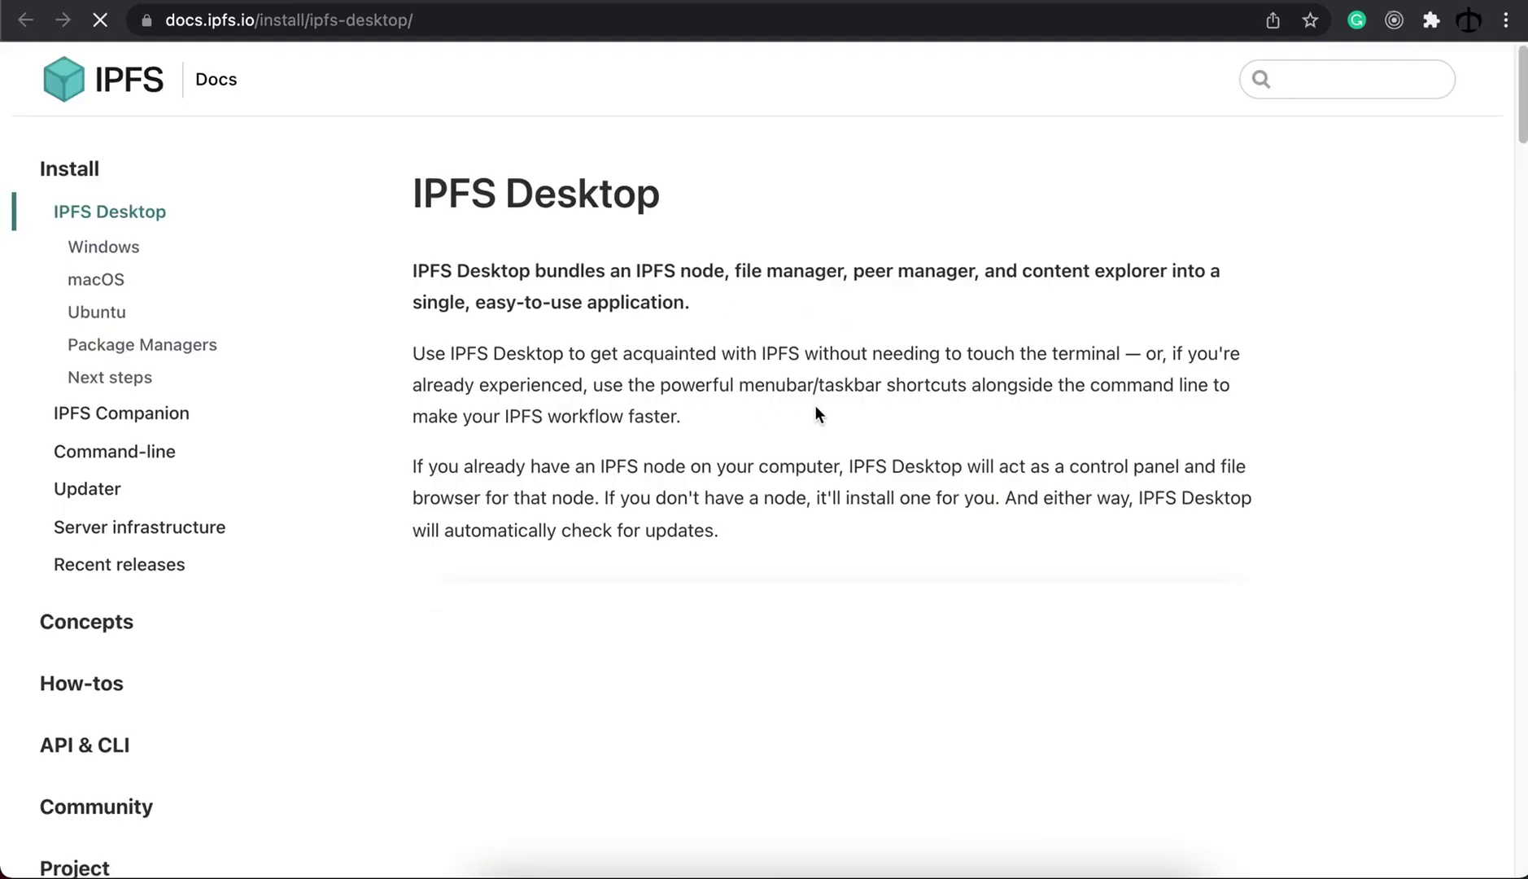
{"action": "scroll", "coordinate": [800, 386], "scroll_direction": "down", "scroll_amount": 12}
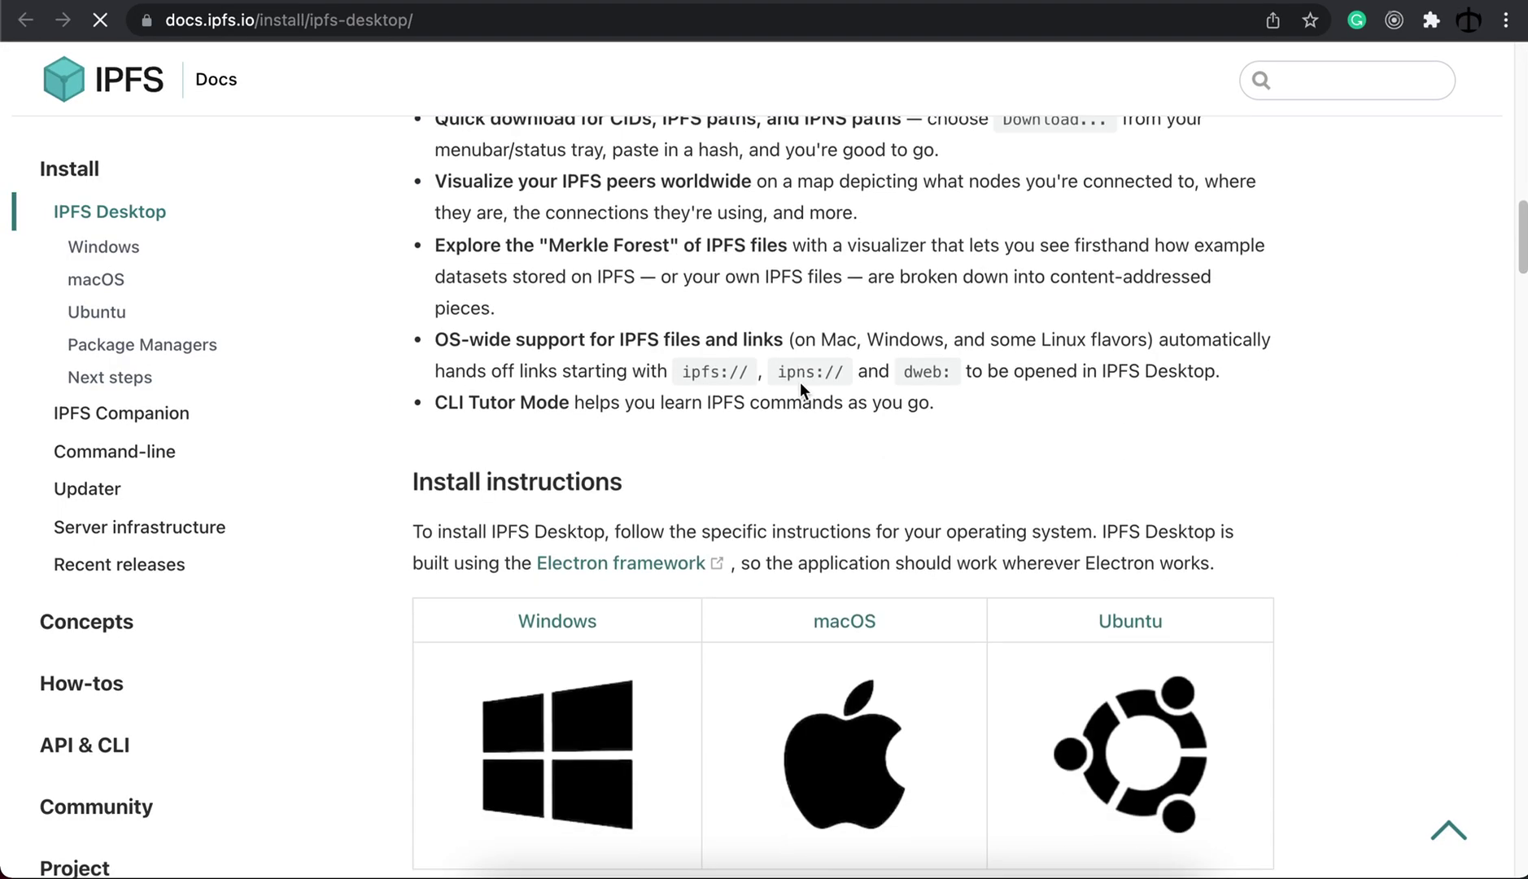
{"action": "scroll", "coordinate": [853, 438], "scroll_direction": "down", "scroll_amount": 2}
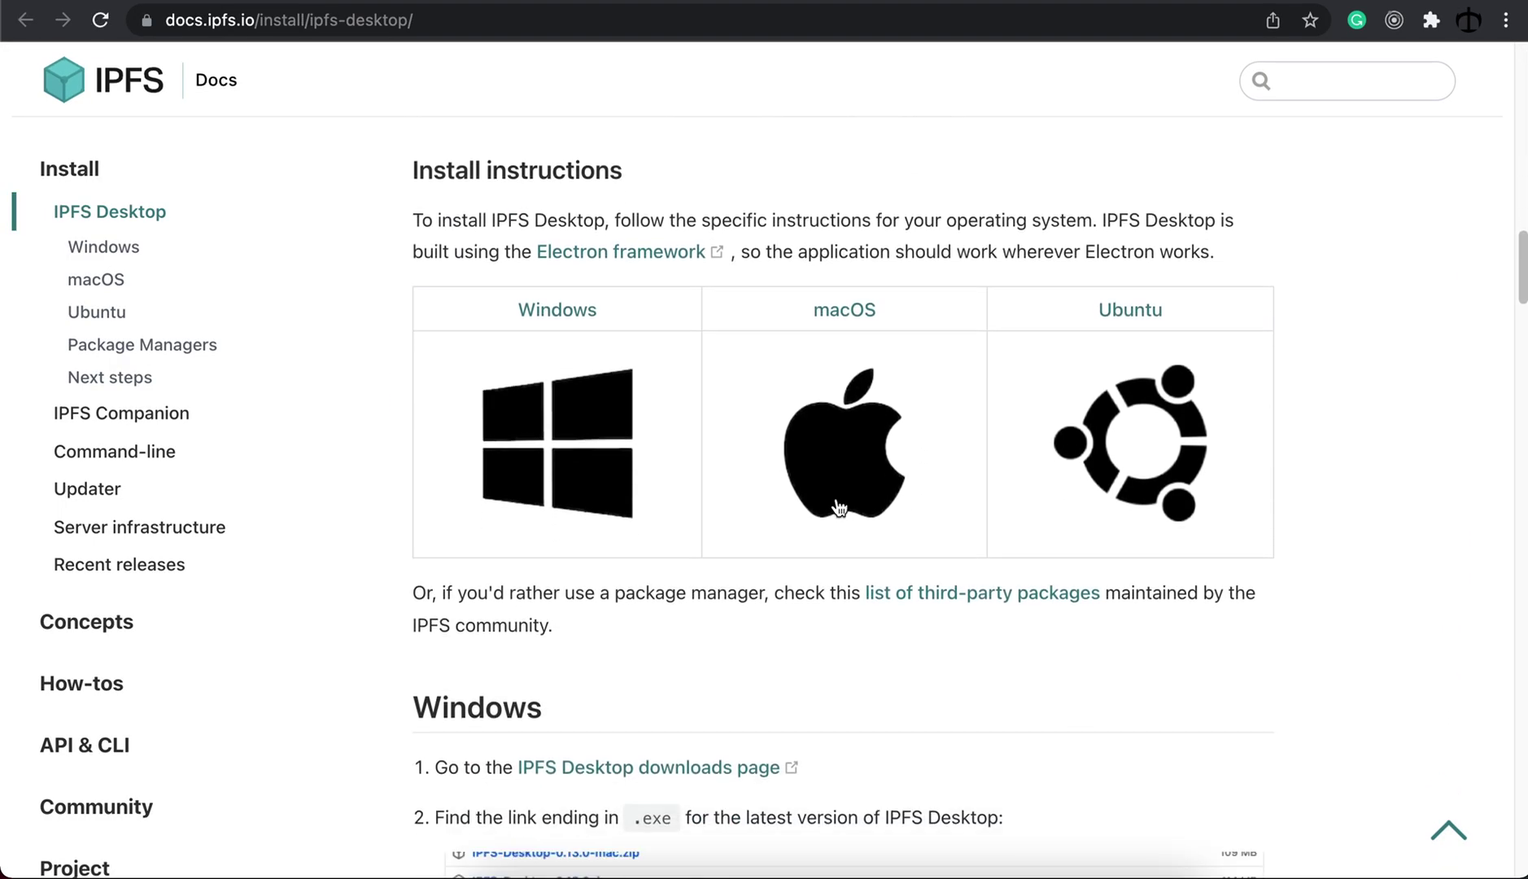
{"action": "left_click", "coordinate": [845, 323]}
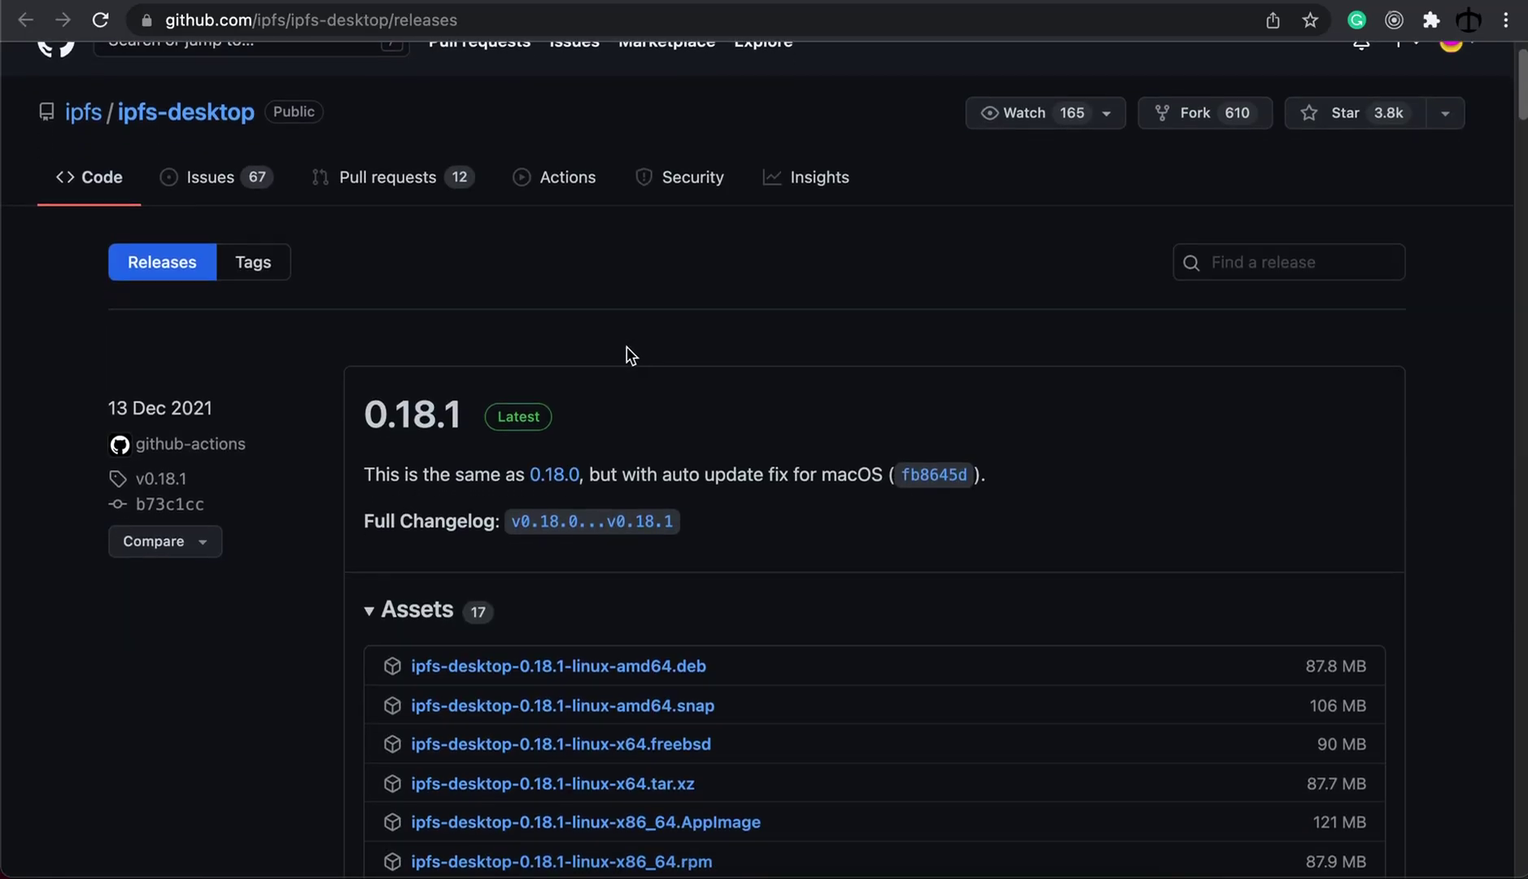
{"action": "scroll", "coordinate": [637, 351], "scroll_direction": "down", "scroll_amount": 4}
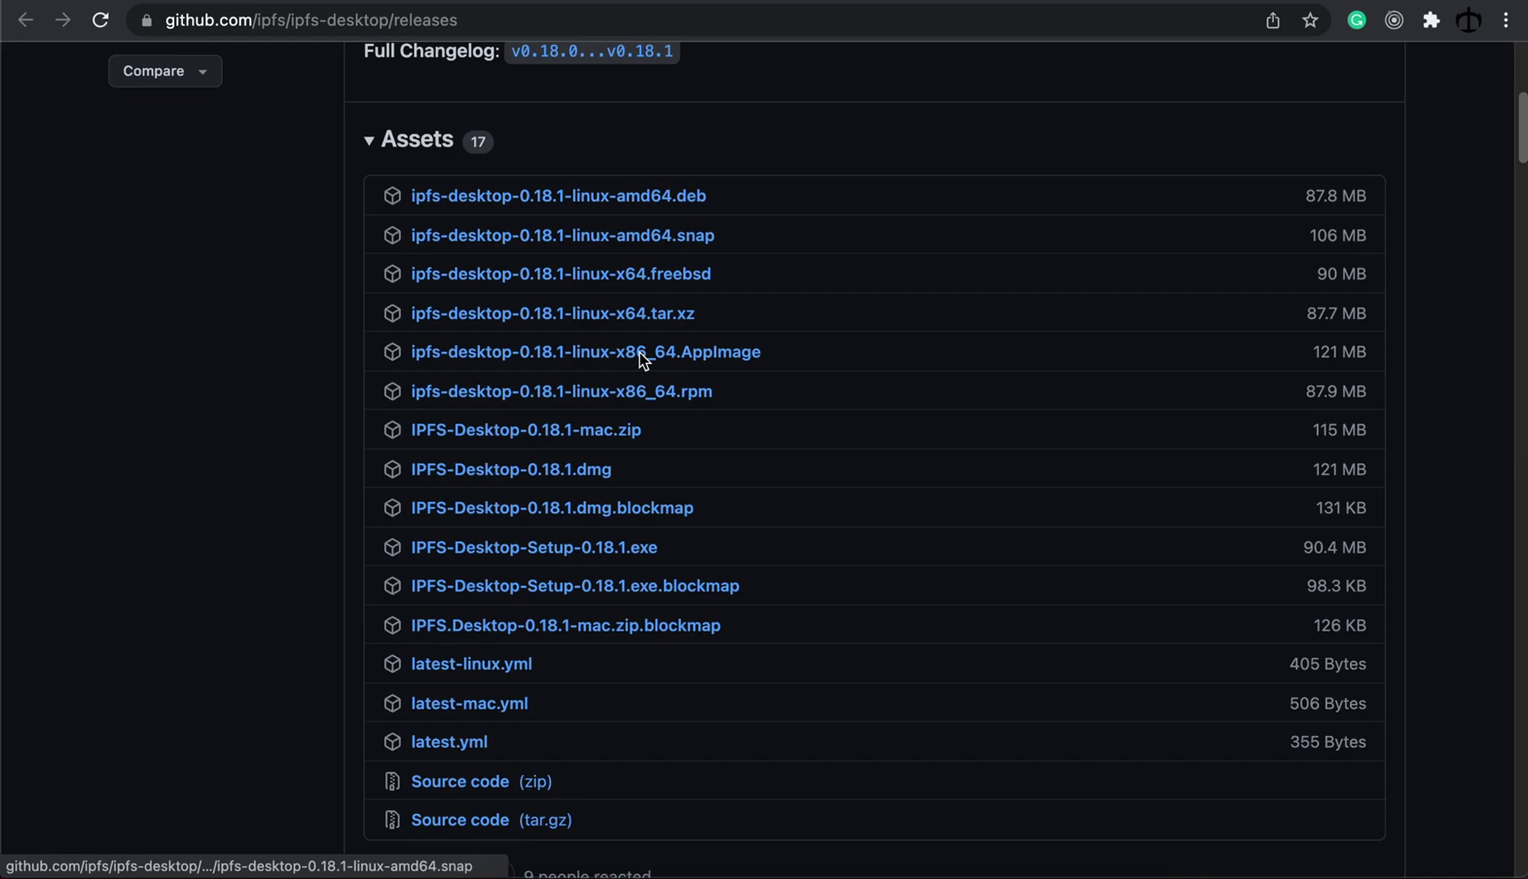
Download IPFS-Desktop-0.18.1.dmg from the release's Assets list
{"action": "left_click", "coordinate": [568, 461]}
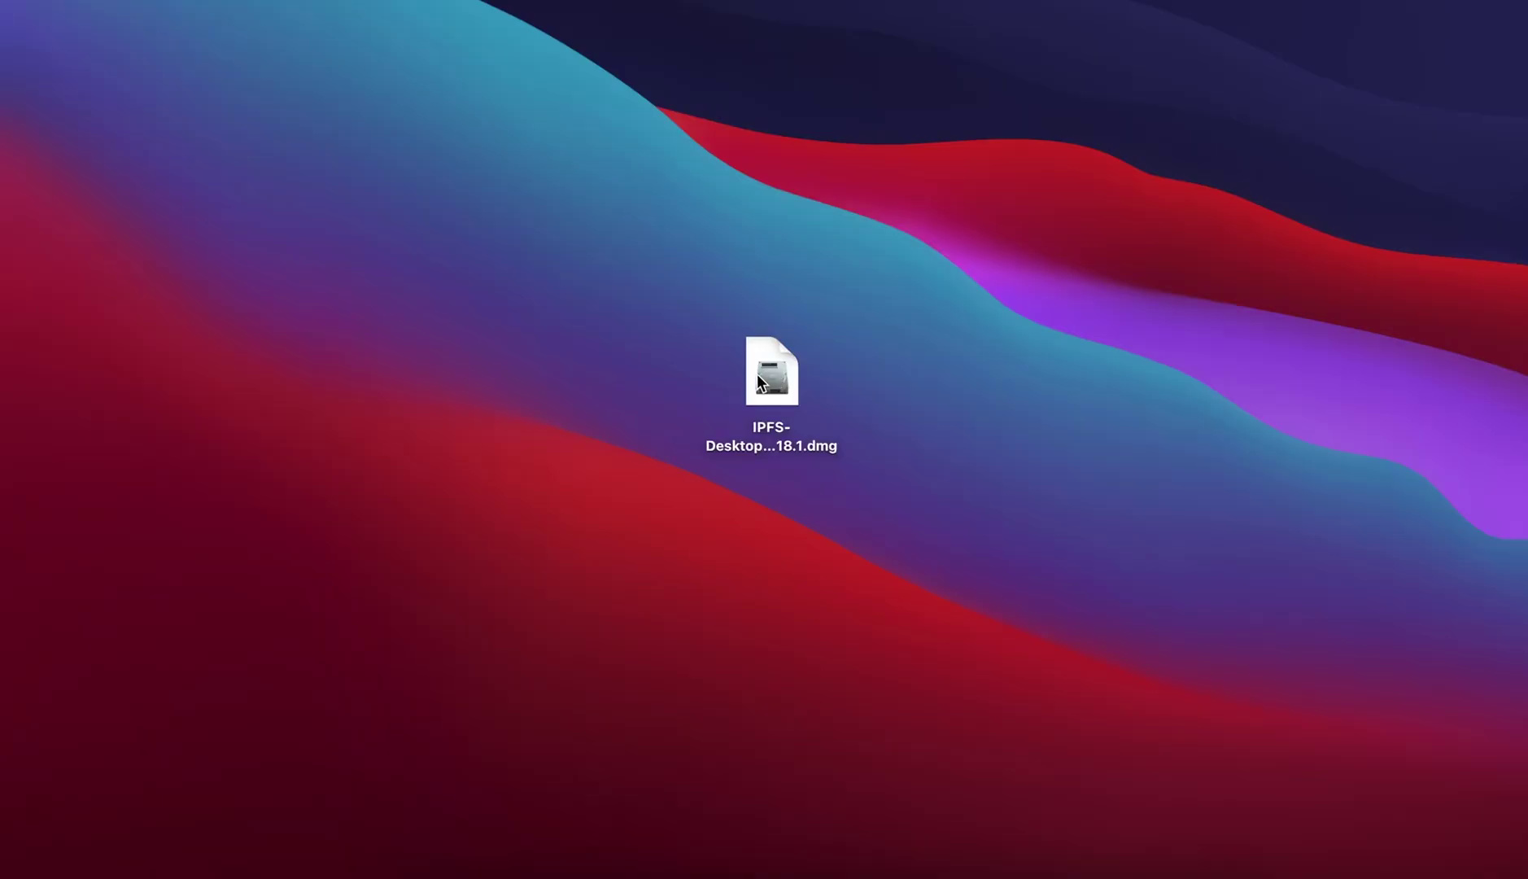
Mount IPFS-Desktop-0.18.1.dmg, copy IPFS Desktop into Applications, and launch the app
{"action": "left_click", "coordinate": [759, 381]}
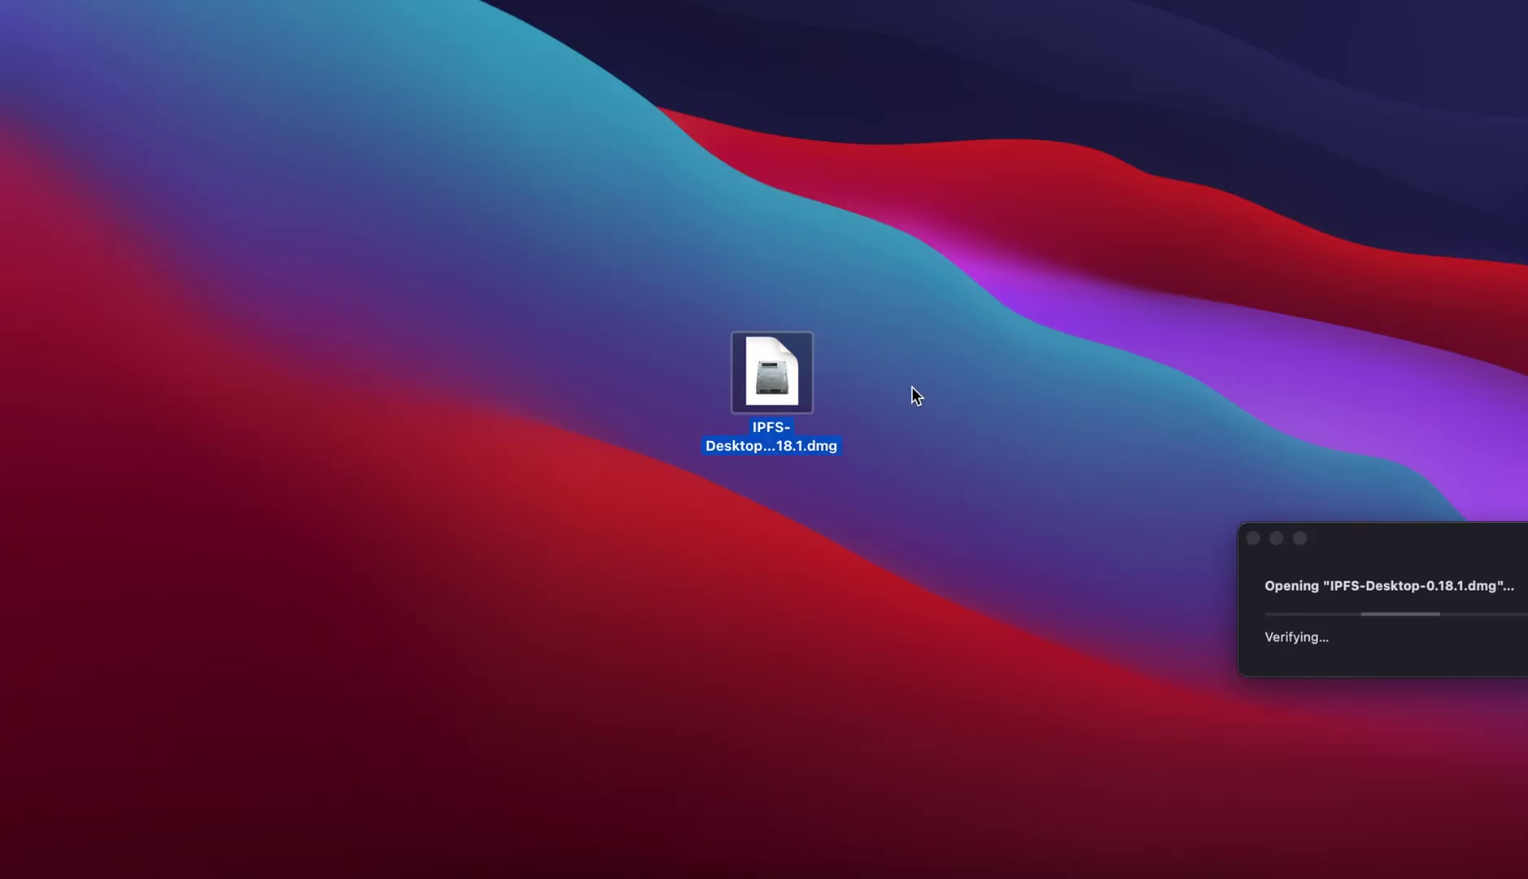
{"action": "left_click_drag", "start_coordinate": [1386, 577], "coordinate": [940, 547]}
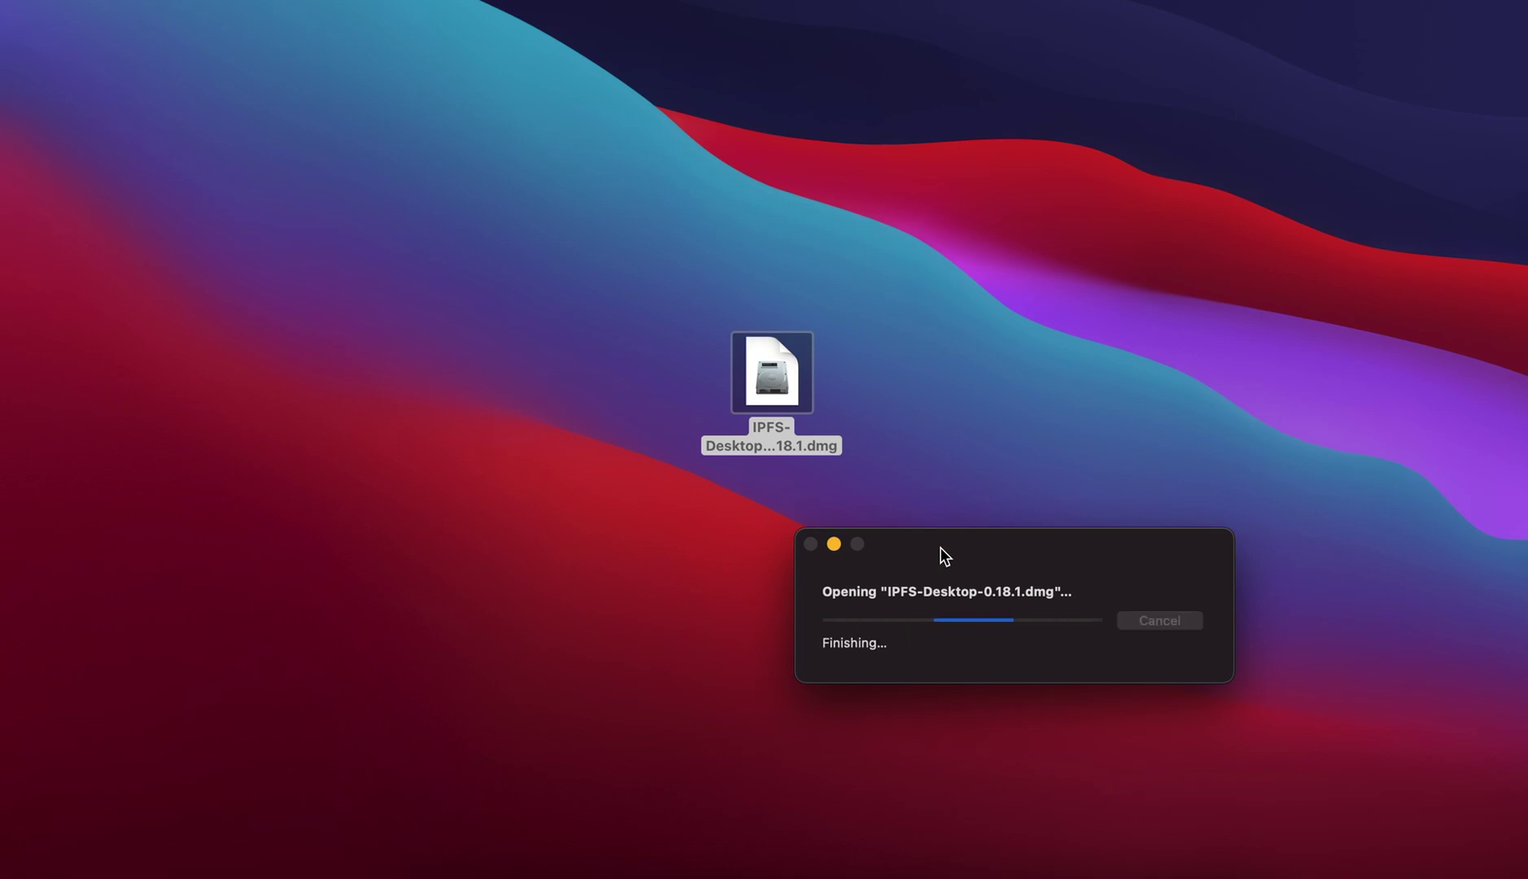
{"action": "left_click_drag", "start_coordinate": [822, 2], "coordinate": [787, 113]}
{"action": "left_click_drag", "start_coordinate": [679, 345], "coordinate": [1011, 378]}
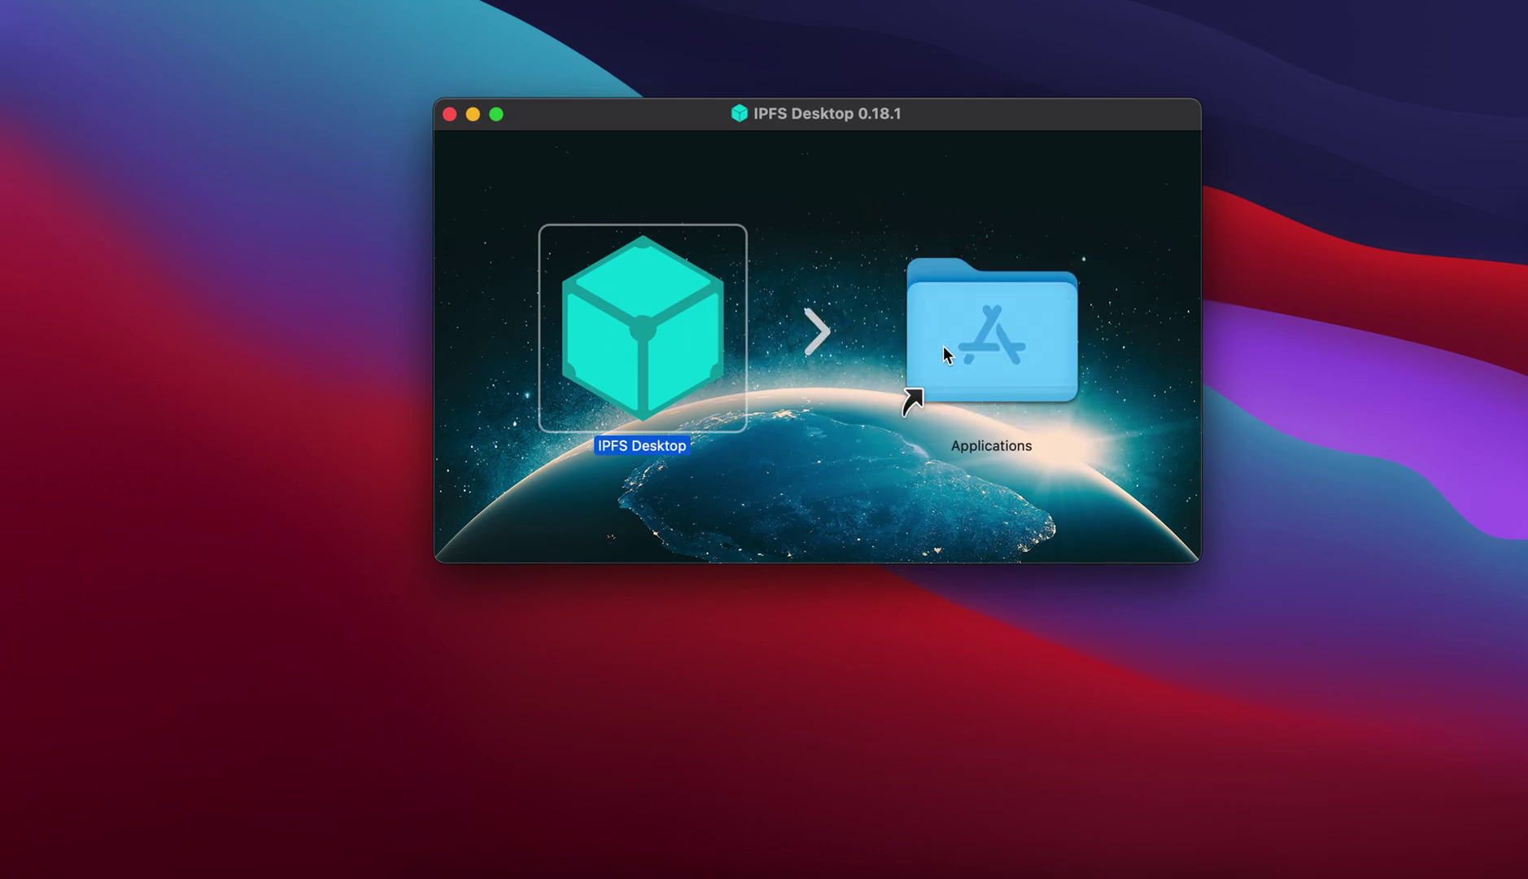
{"action": "double_click", "coordinate": [673, 326]}
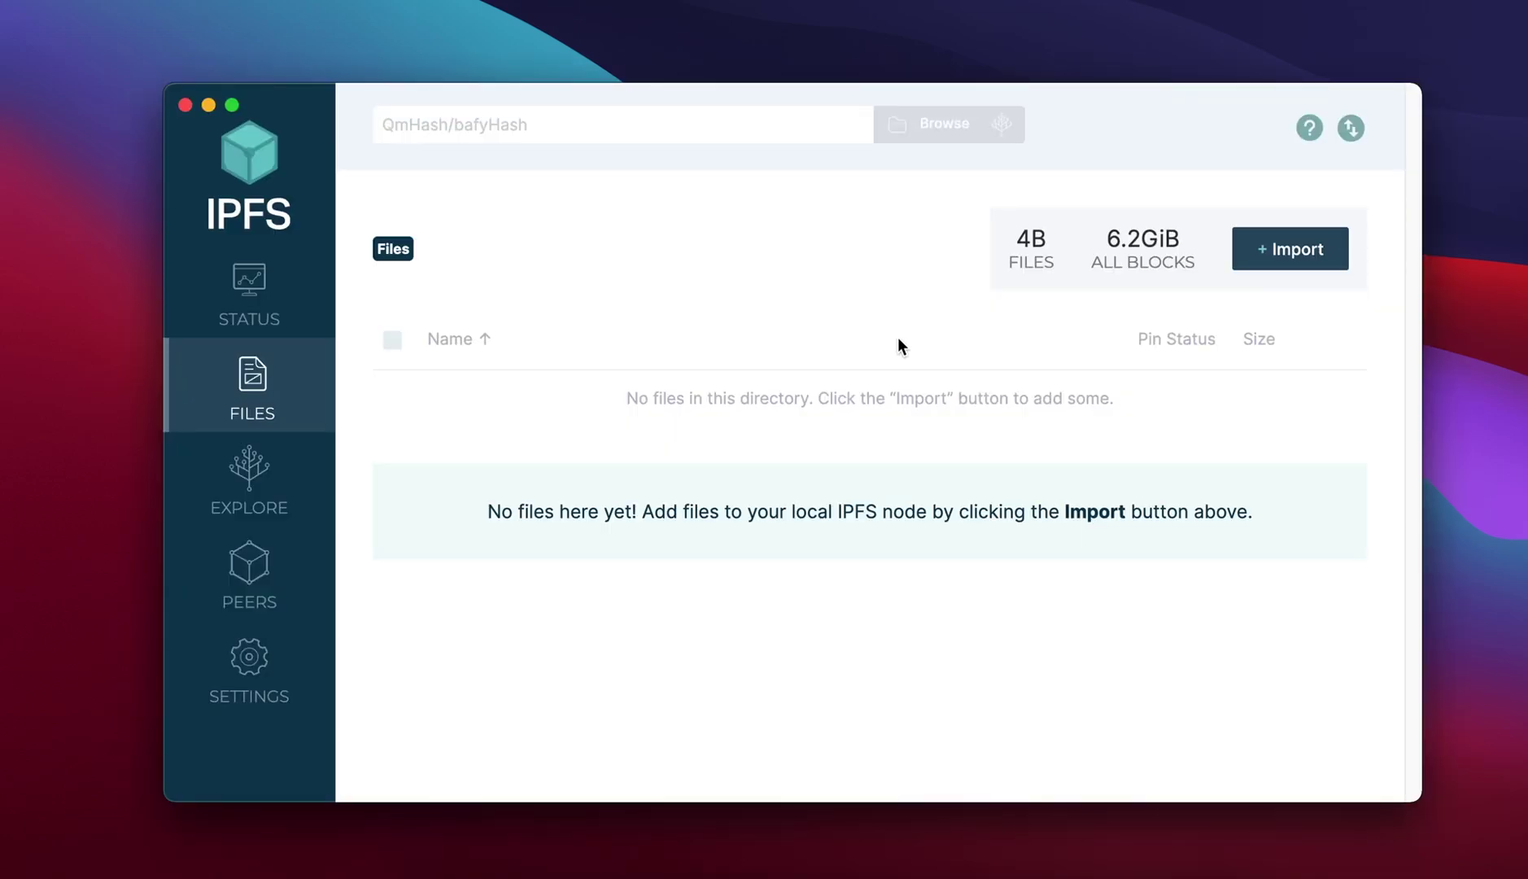
{"action": "left_click", "coordinate": [258, 399]}
Create a new folder named 'images' in IPFS Desktop's Files page
{"action": "left_click", "coordinate": [1291, 252]}
{"action": "left_click", "coordinate": [1230, 487]}
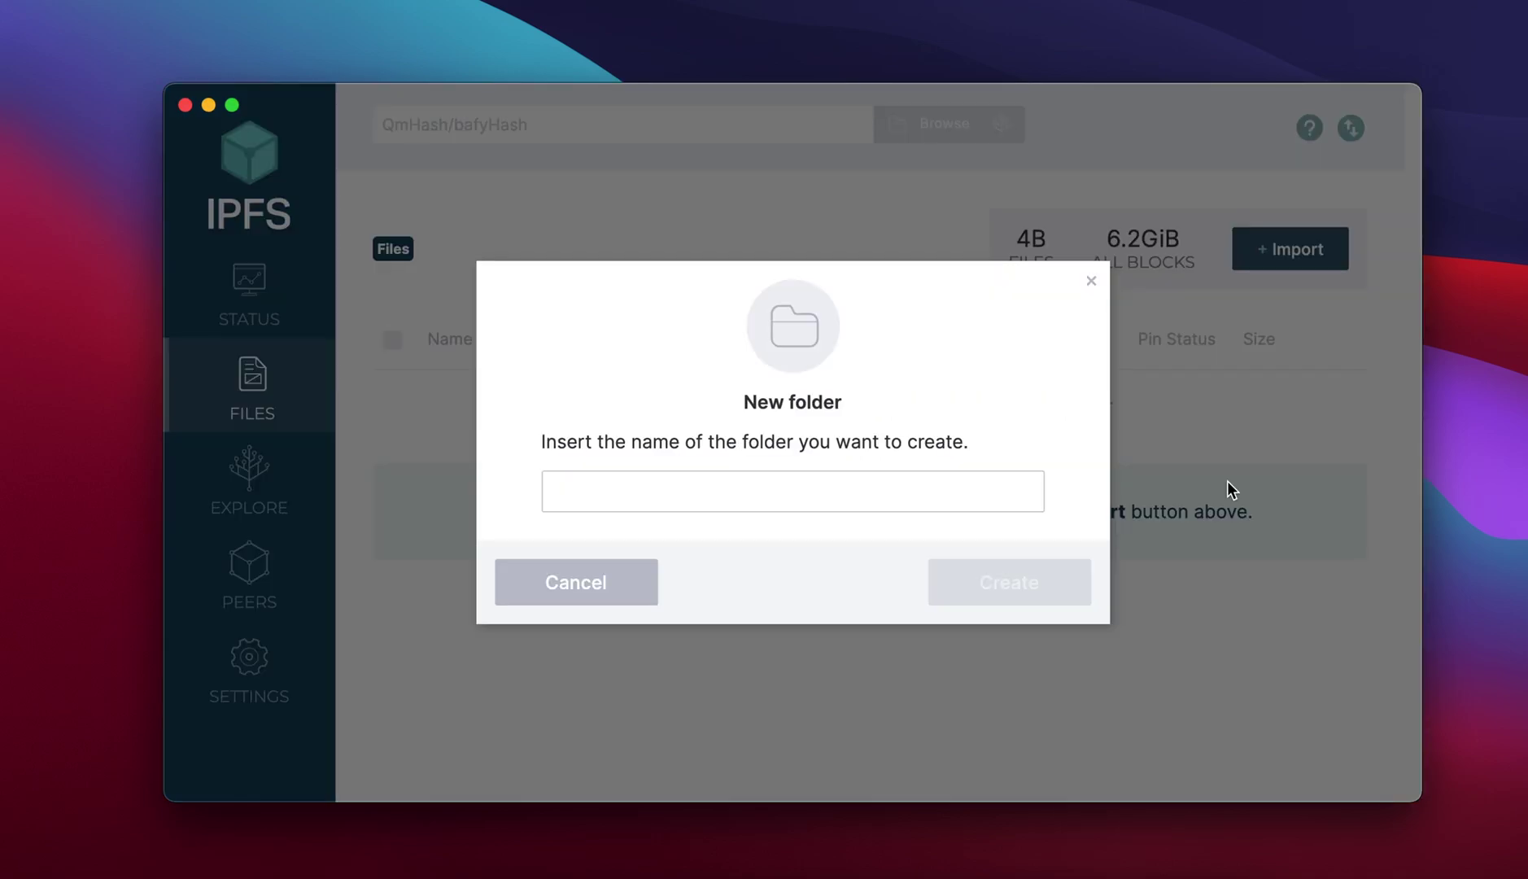
{"action": "left_click", "coordinate": [1020, 492]}
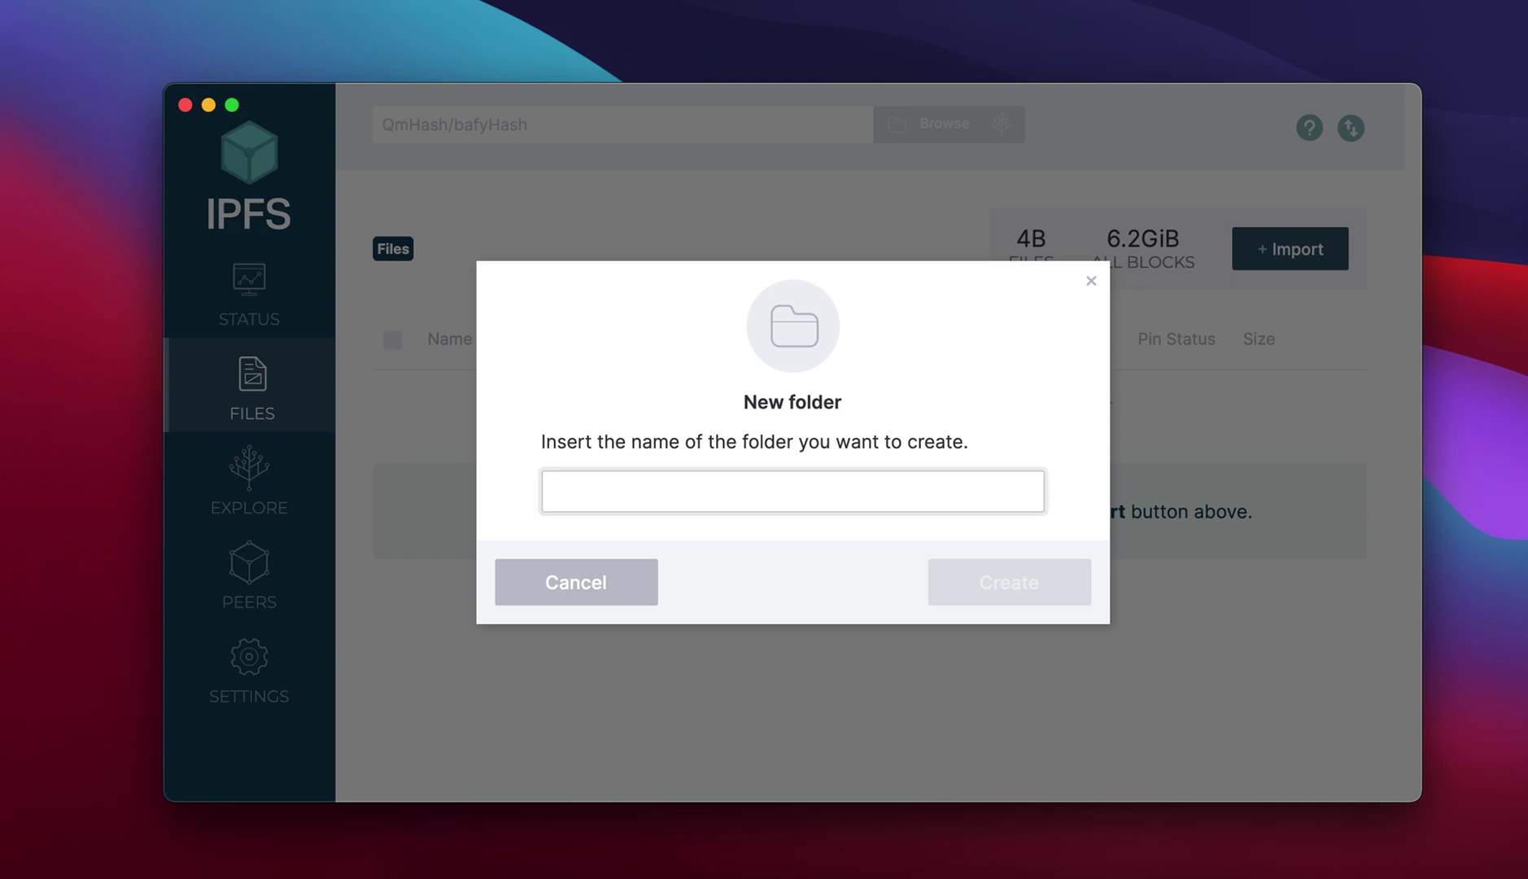
{"action": "type", "text": "images"}
{"action": "key", "text": "Return"}
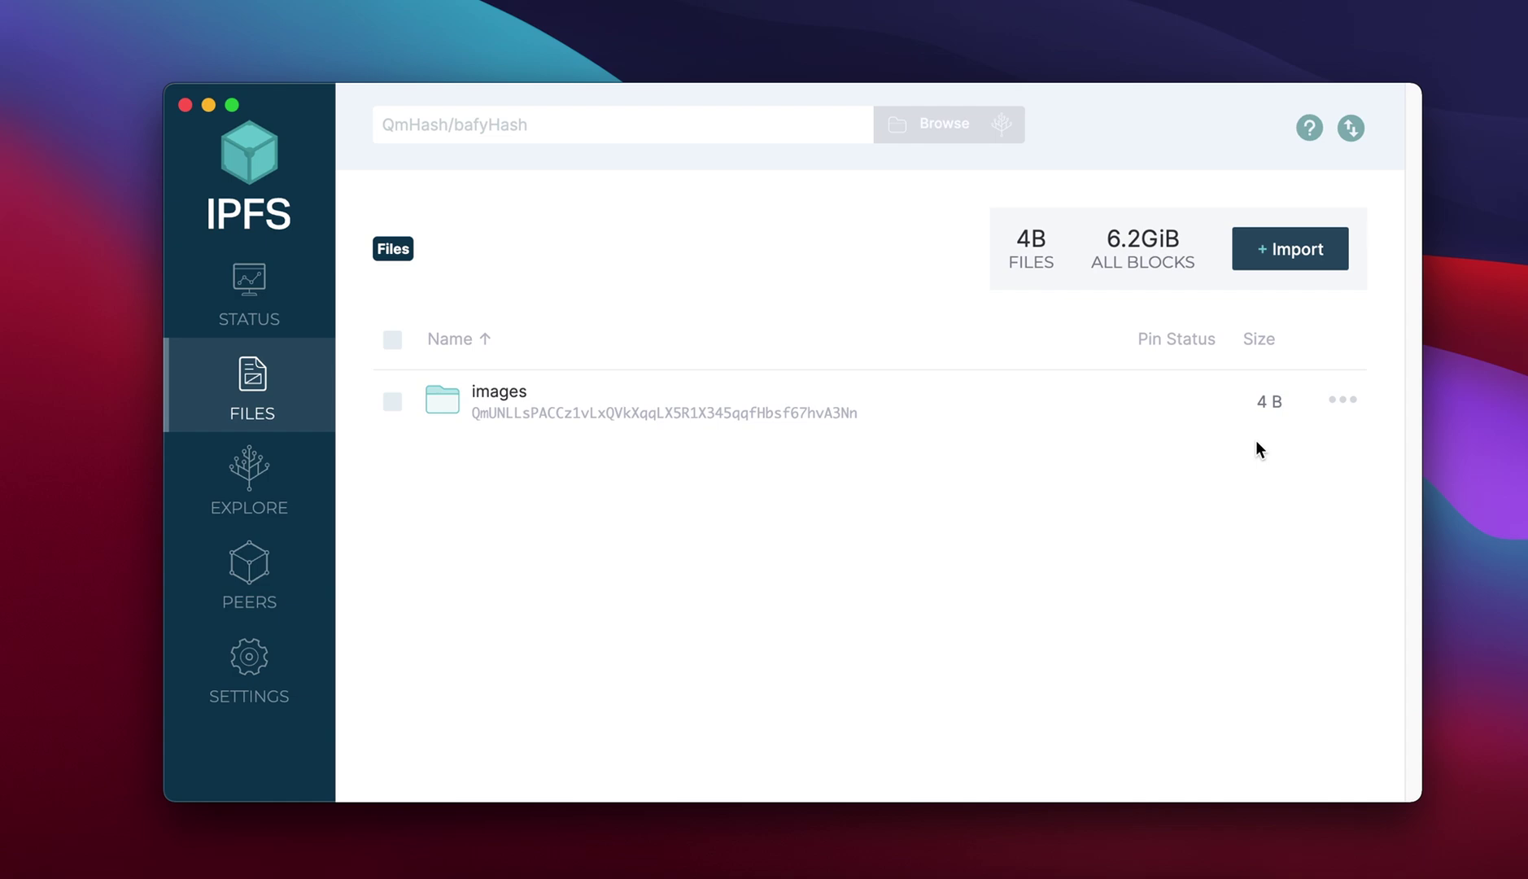
Open the empty images folder
{"action": "left_click", "coordinate": [1342, 401]}
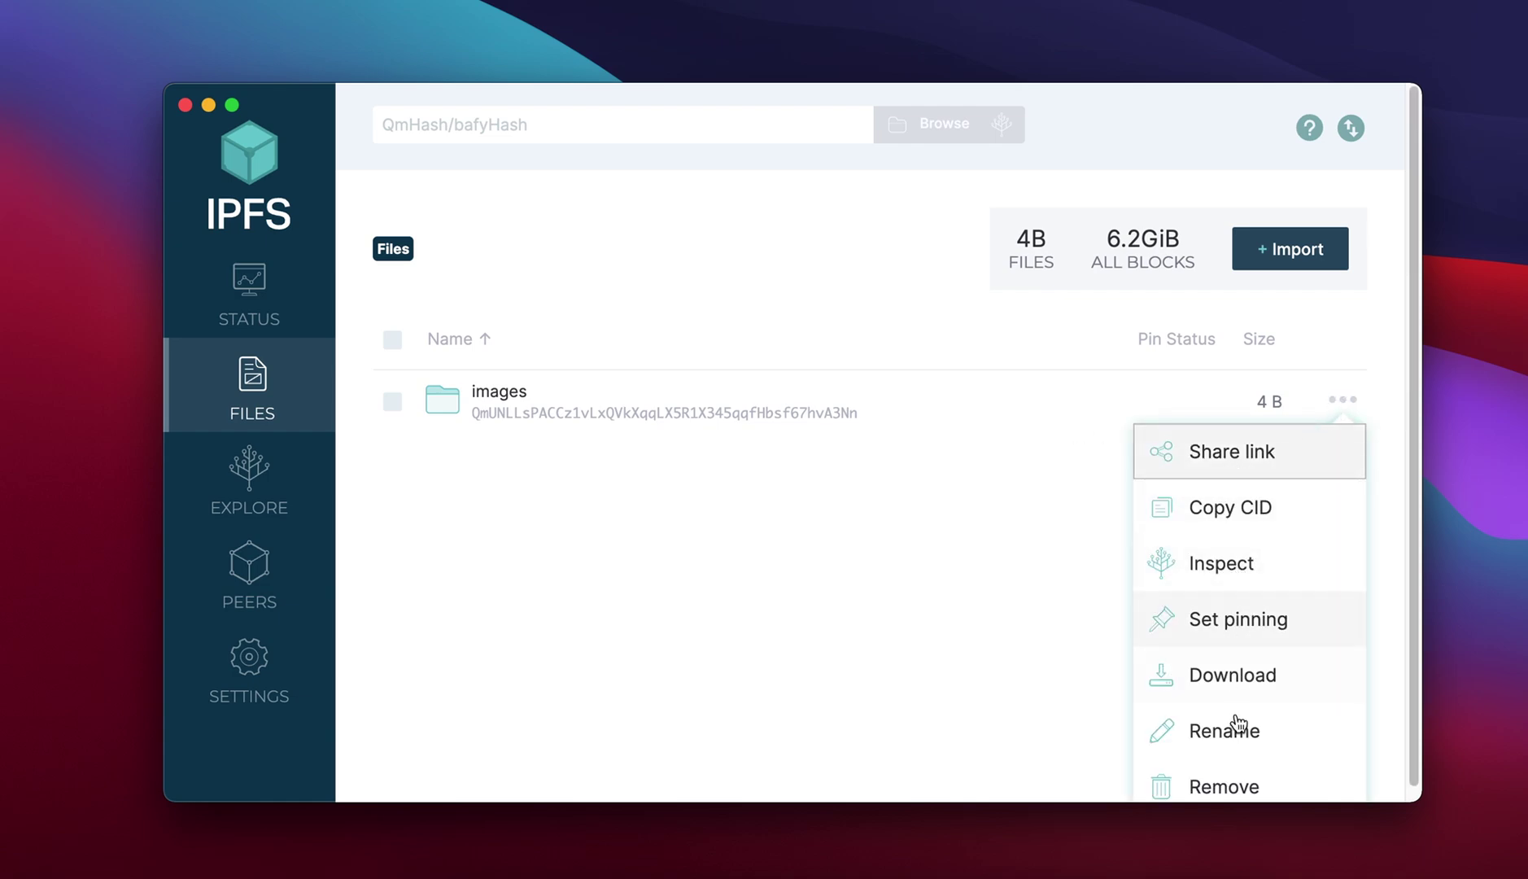
{"action": "left_click", "coordinate": [954, 508]}
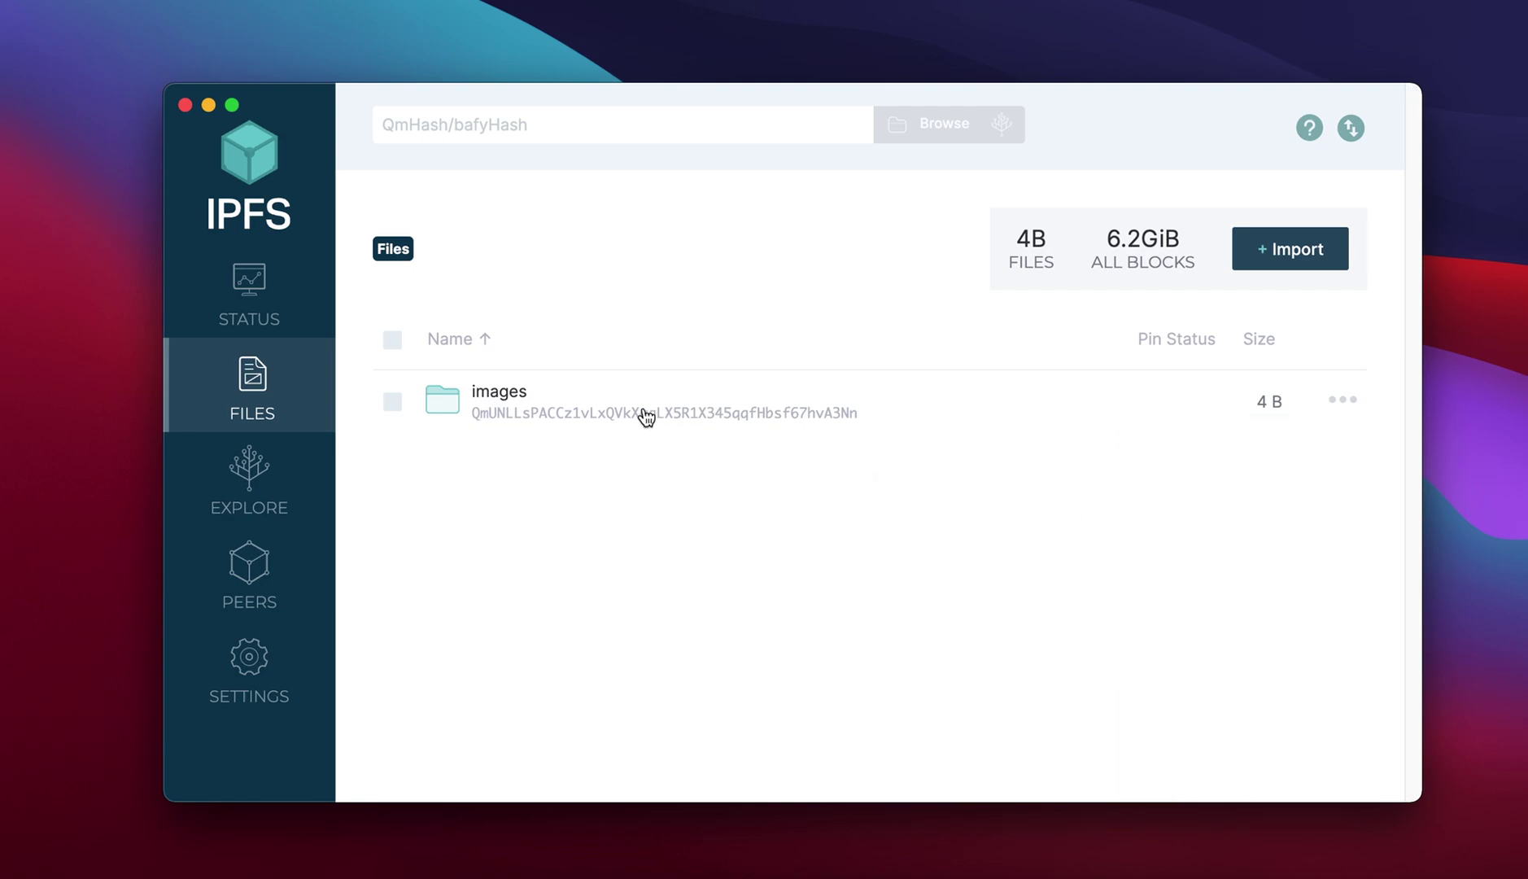
{"action": "left_click", "coordinate": [612, 410]}
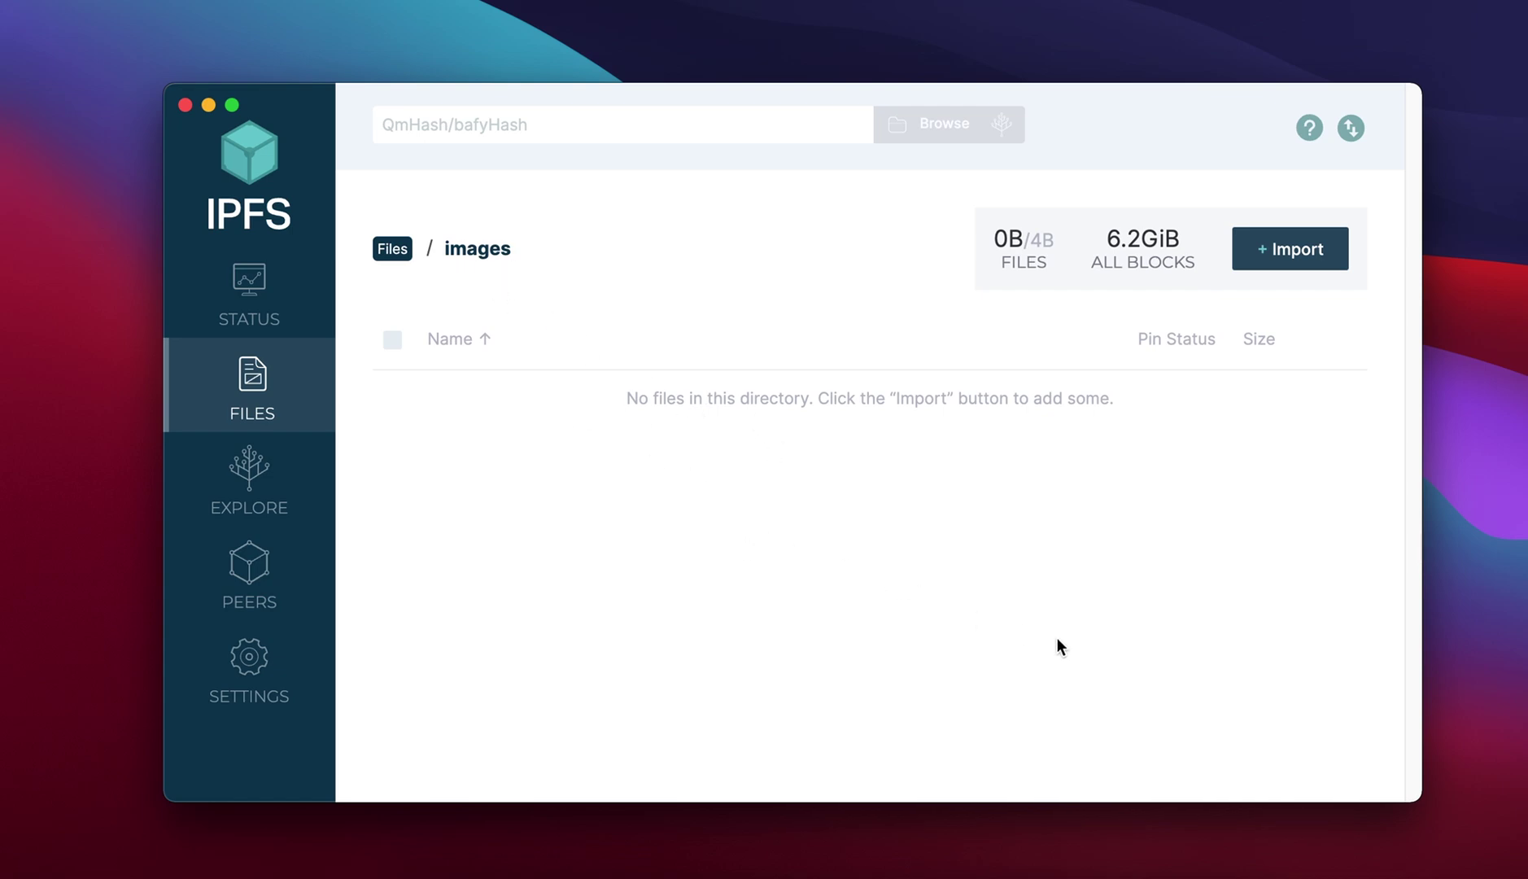
Open the build folder from the Dock and place its Finder window beside IPFS Desktop
{"action": "left_click", "coordinate": [1190, 842]}
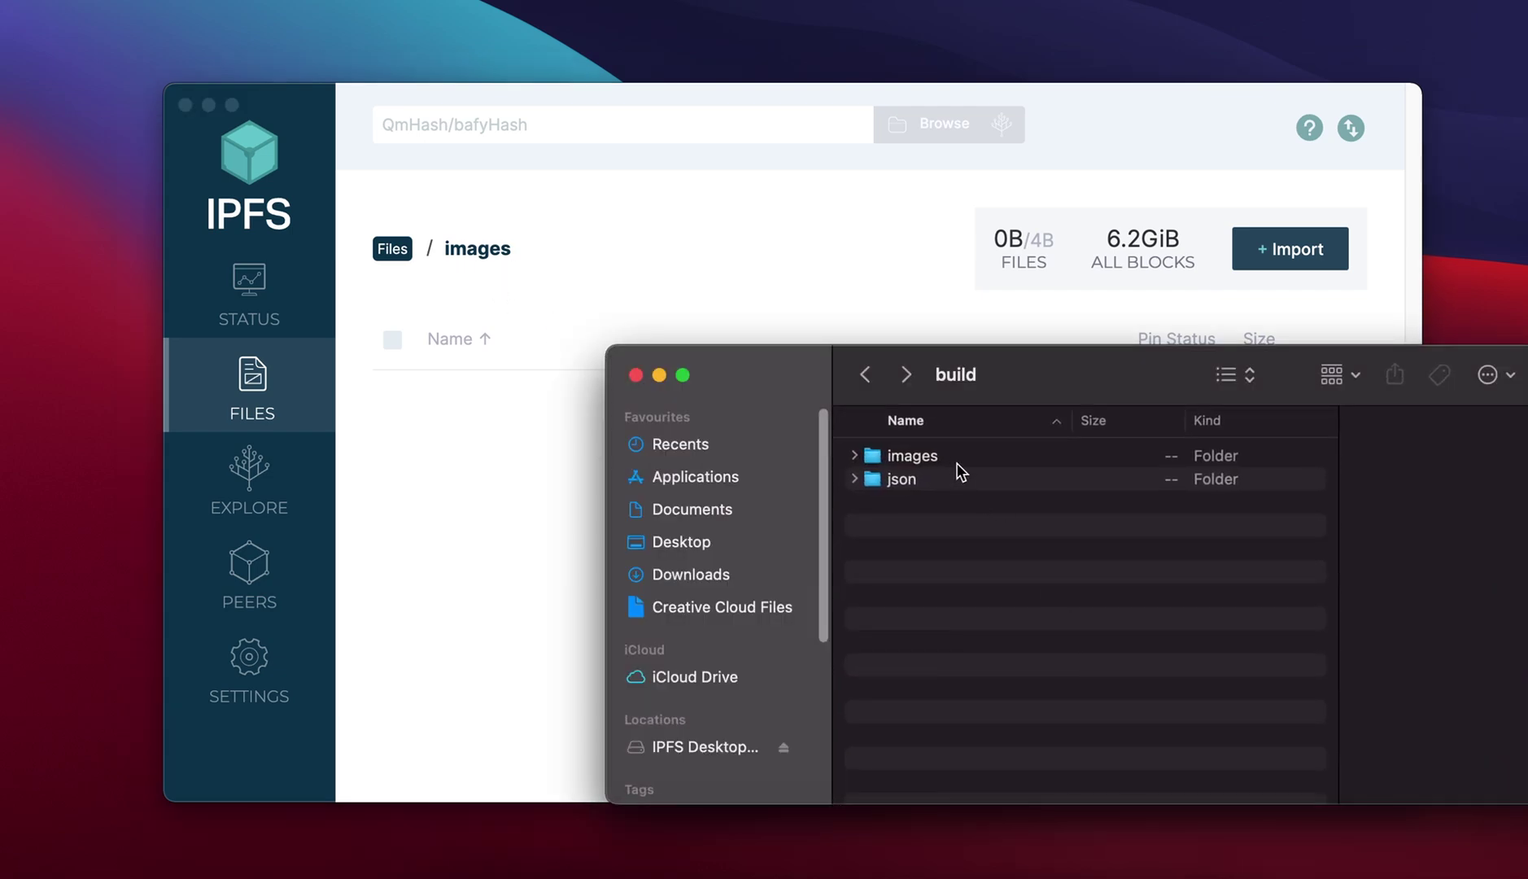
{"action": "left_click_drag", "start_coordinate": [1032, 375], "coordinate": [962, 450]}
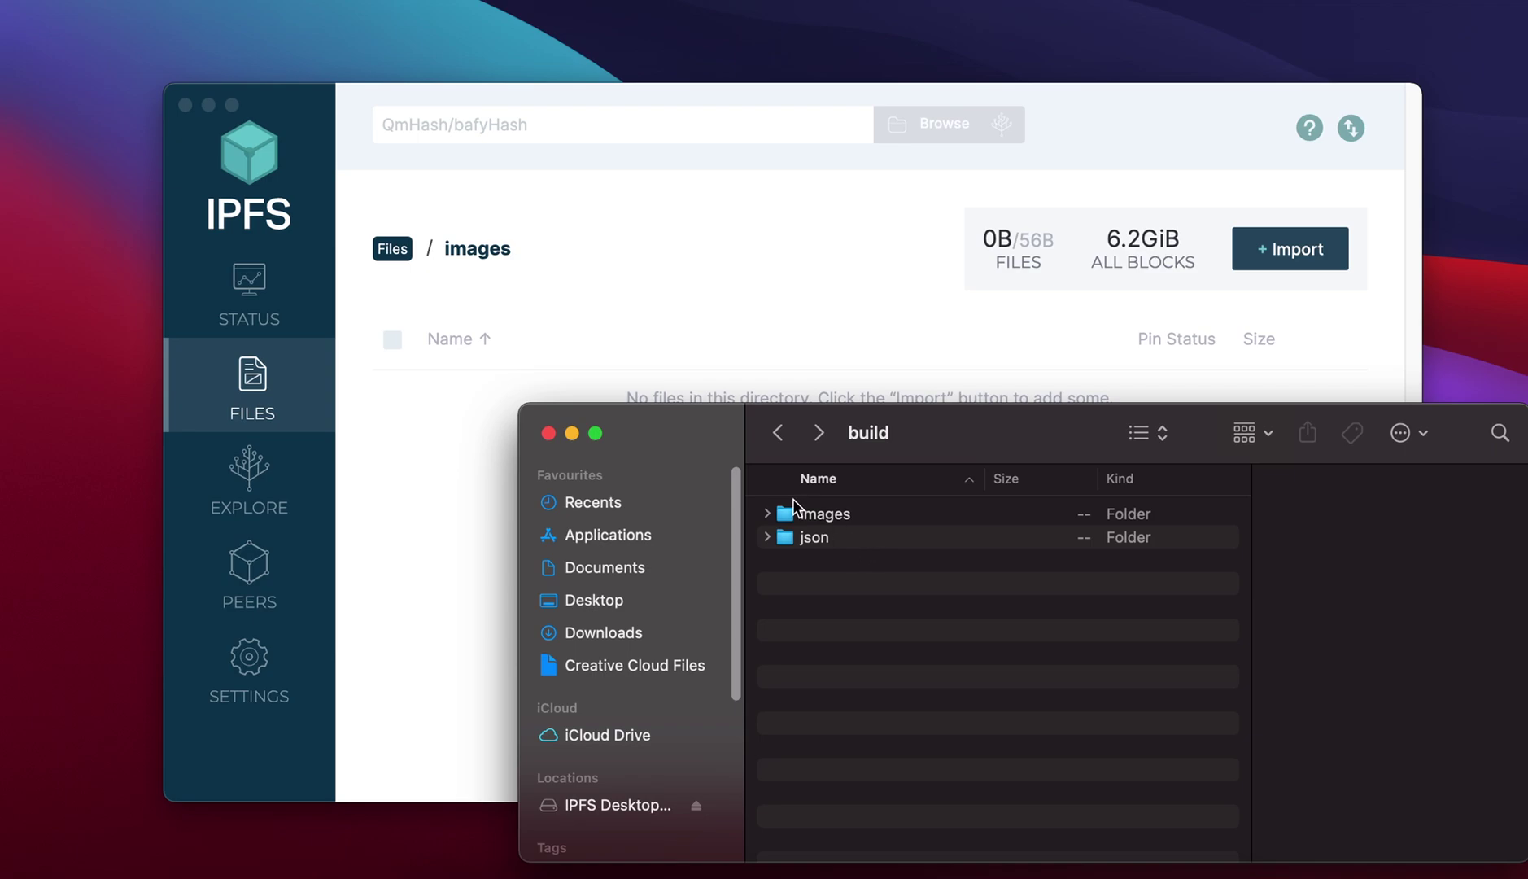
Open build's images subfolder and select 1.png to preview it
{"action": "double_click", "coordinate": [817, 515]}
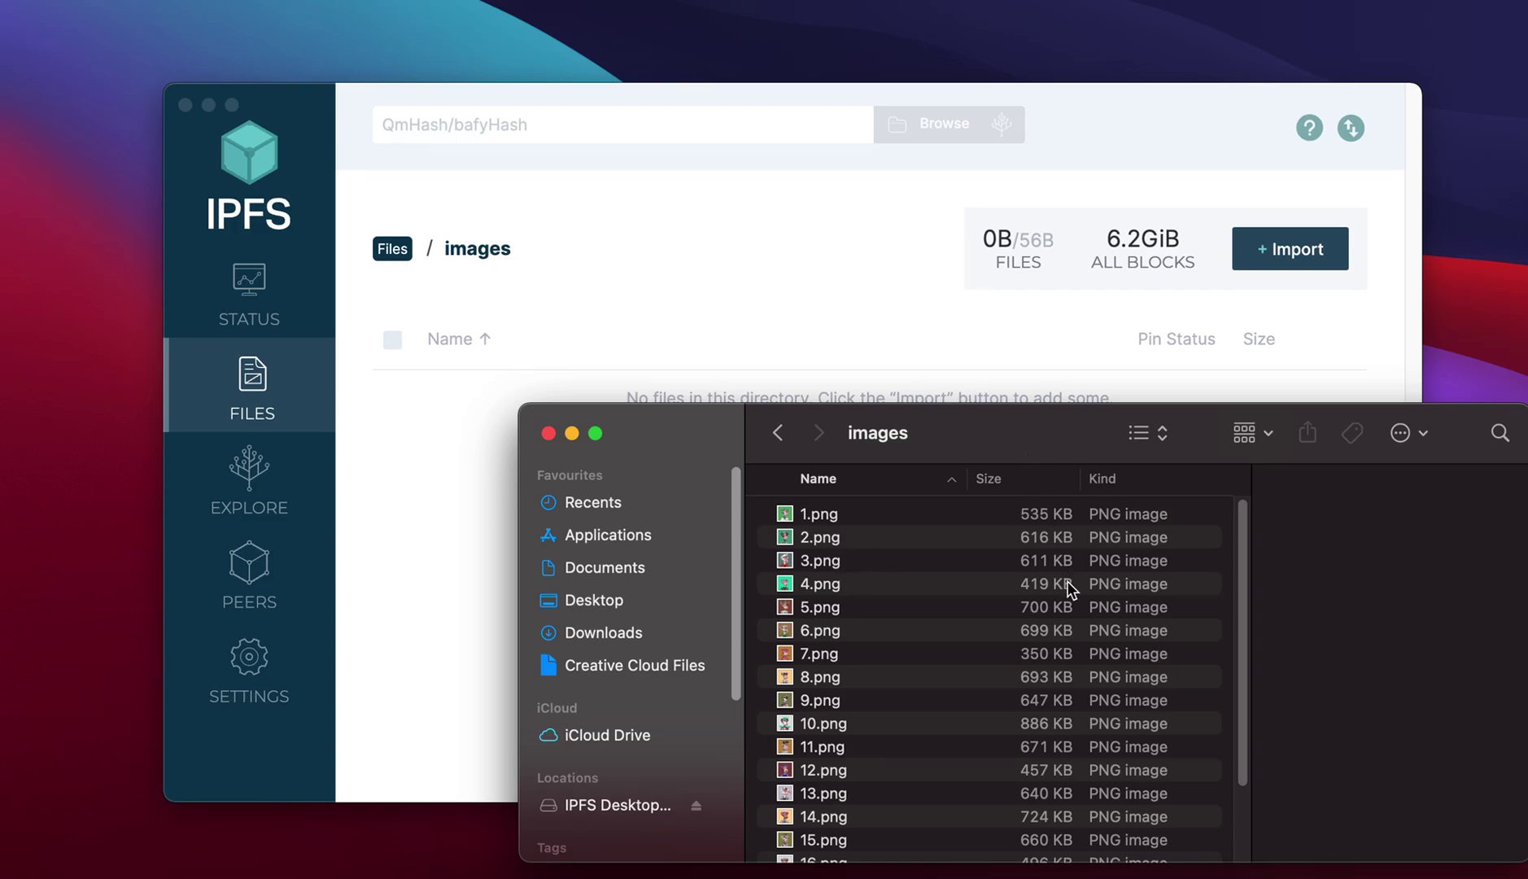
{"action": "scroll", "coordinate": [992, 606], "scroll_direction": "down", "scroll_amount": 5}
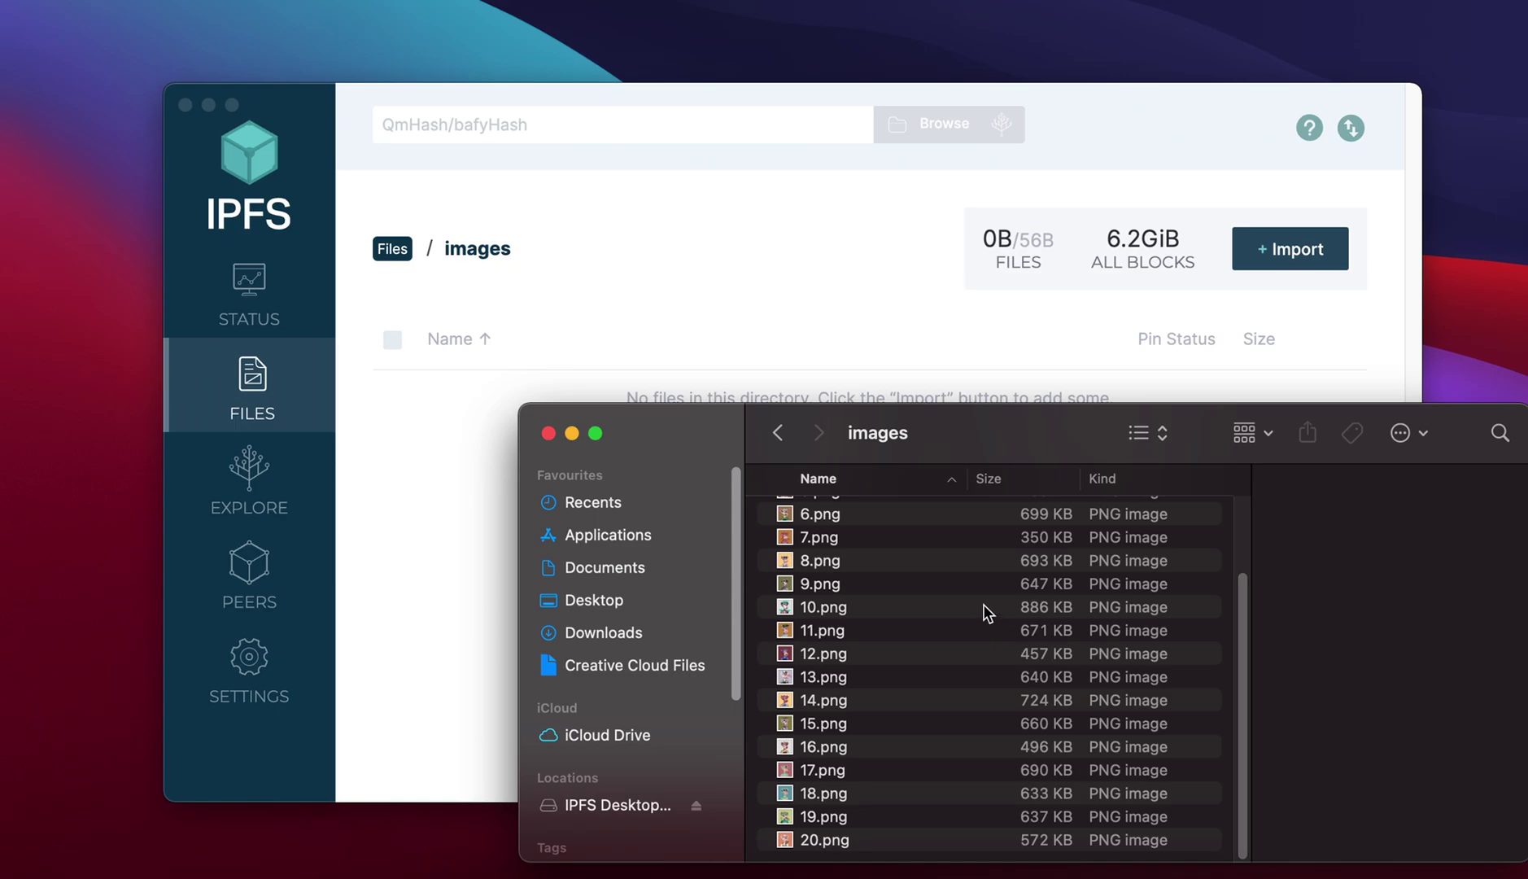
{"action": "scroll", "coordinate": [982, 602], "scroll_direction": "up", "scroll_amount": 5}
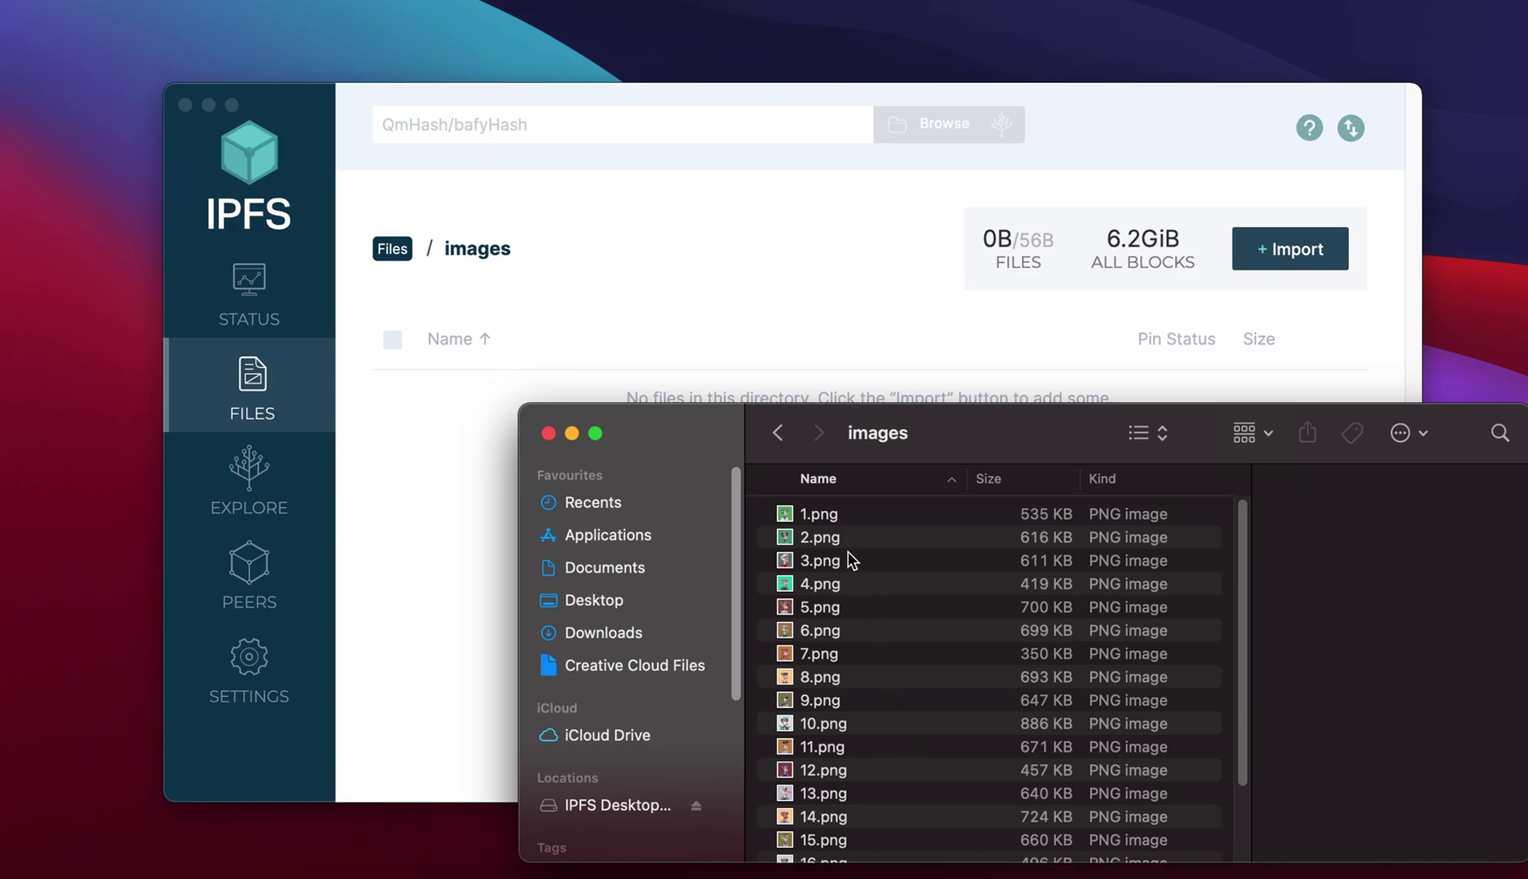
{"action": "left_click", "coordinate": [820, 513]}
{"action": "scroll", "coordinate": [832, 604], "scroll_direction": "down", "scroll_amount": 5}
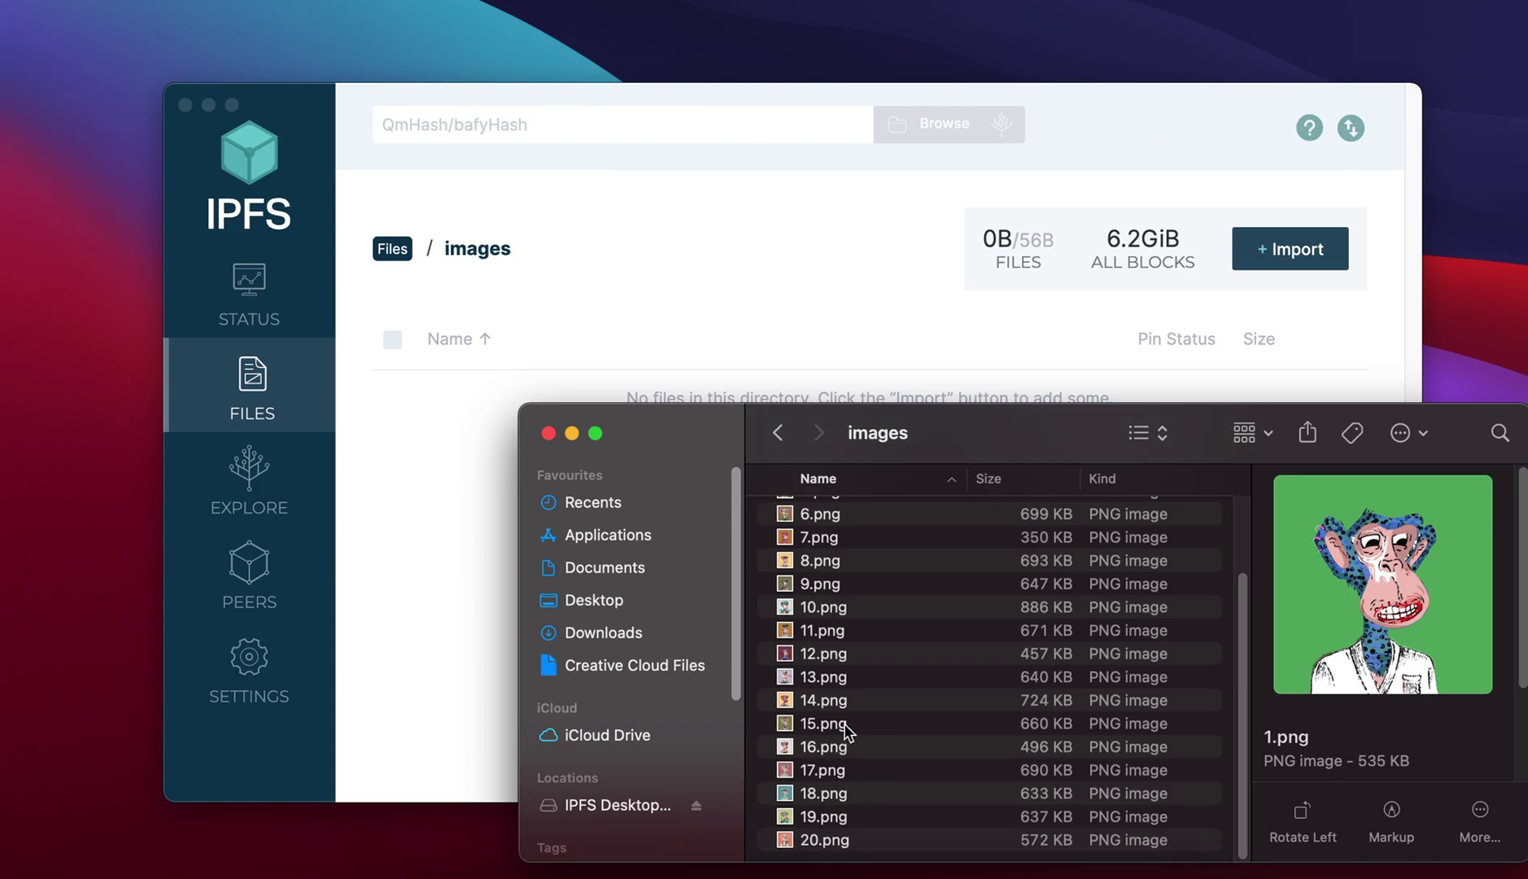
{"action": "scroll", "coordinate": [838, 708], "scroll_direction": "up", "scroll_amount": 5}
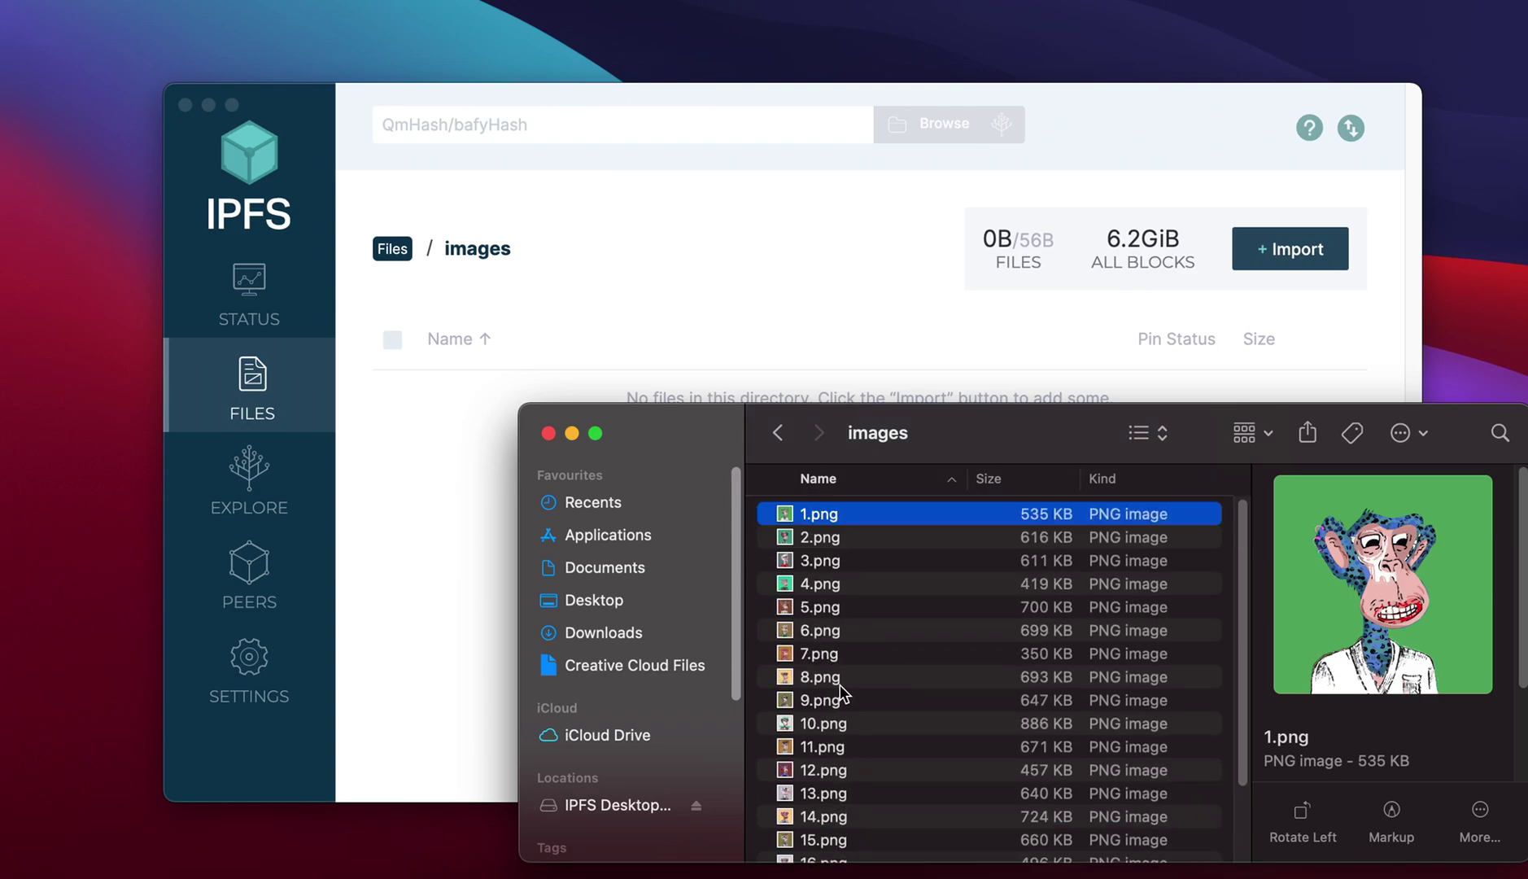
Import 1.png through 5.png from Finder into the IPFS images folder
{"action": "left_click", "coordinate": [836, 612], "text": "shift"}
{"action": "left_click_drag", "start_coordinate": [822, 559], "coordinate": [447, 498]}
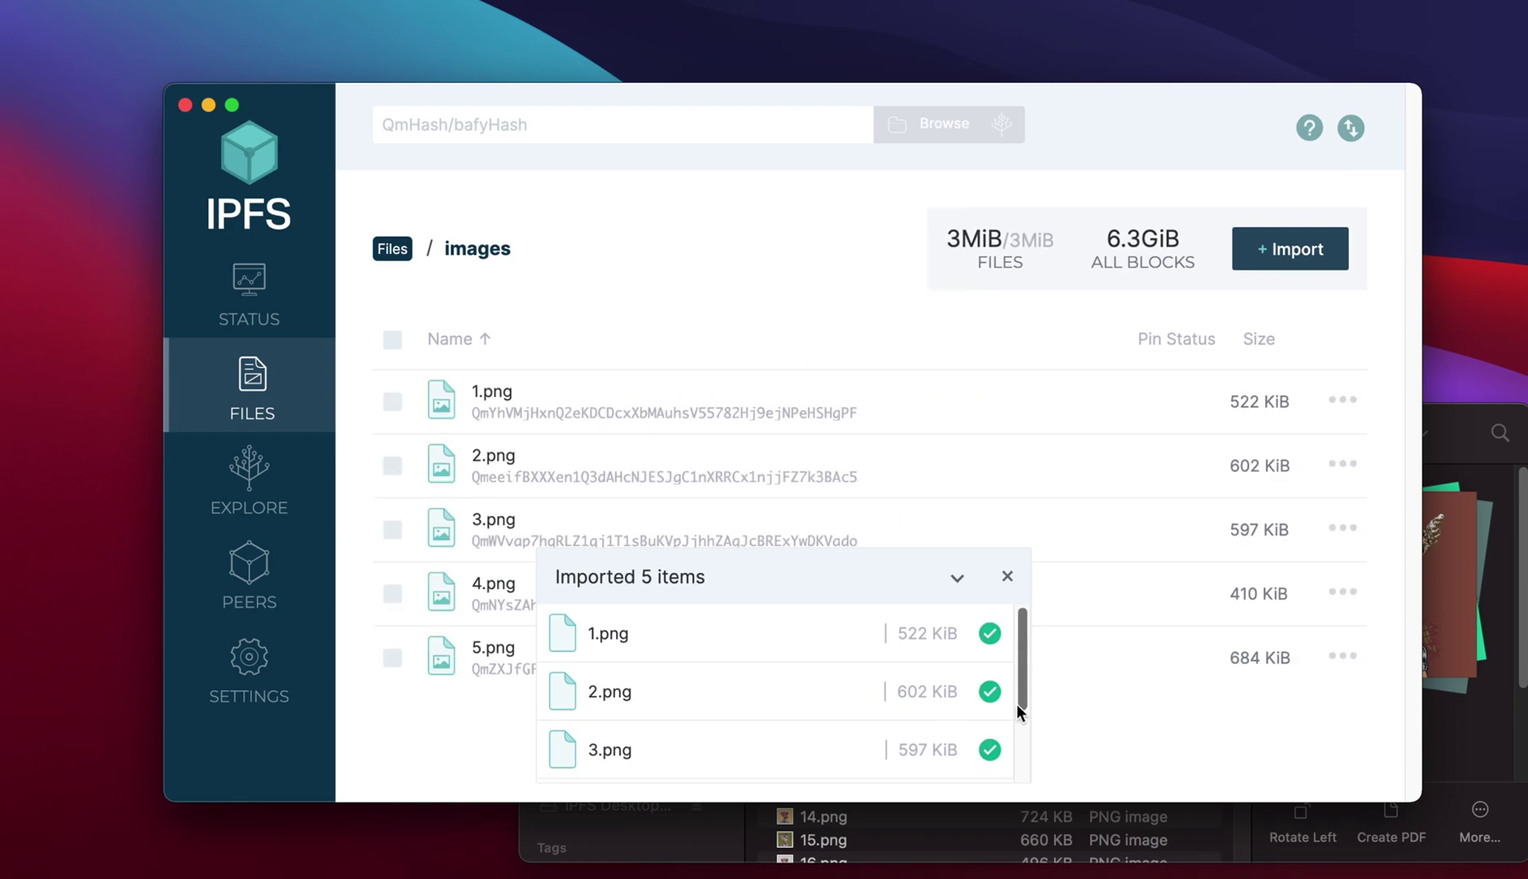
{"action": "scroll", "coordinate": [1001, 700], "scroll_direction": "down", "scroll_amount": 3}
{"action": "scroll", "coordinate": [987, 697], "scroll_direction": "up", "scroll_amount": 3}
Import 6.png through 10.png, then check progress and switch back for 11.png–20.png
{"action": "left_click", "coordinate": [1447, 450]}
{"action": "left_click", "coordinate": [858, 629]}
{"action": "scroll", "coordinate": [853, 665], "scroll_direction": "down", "scroll_amount": 2}
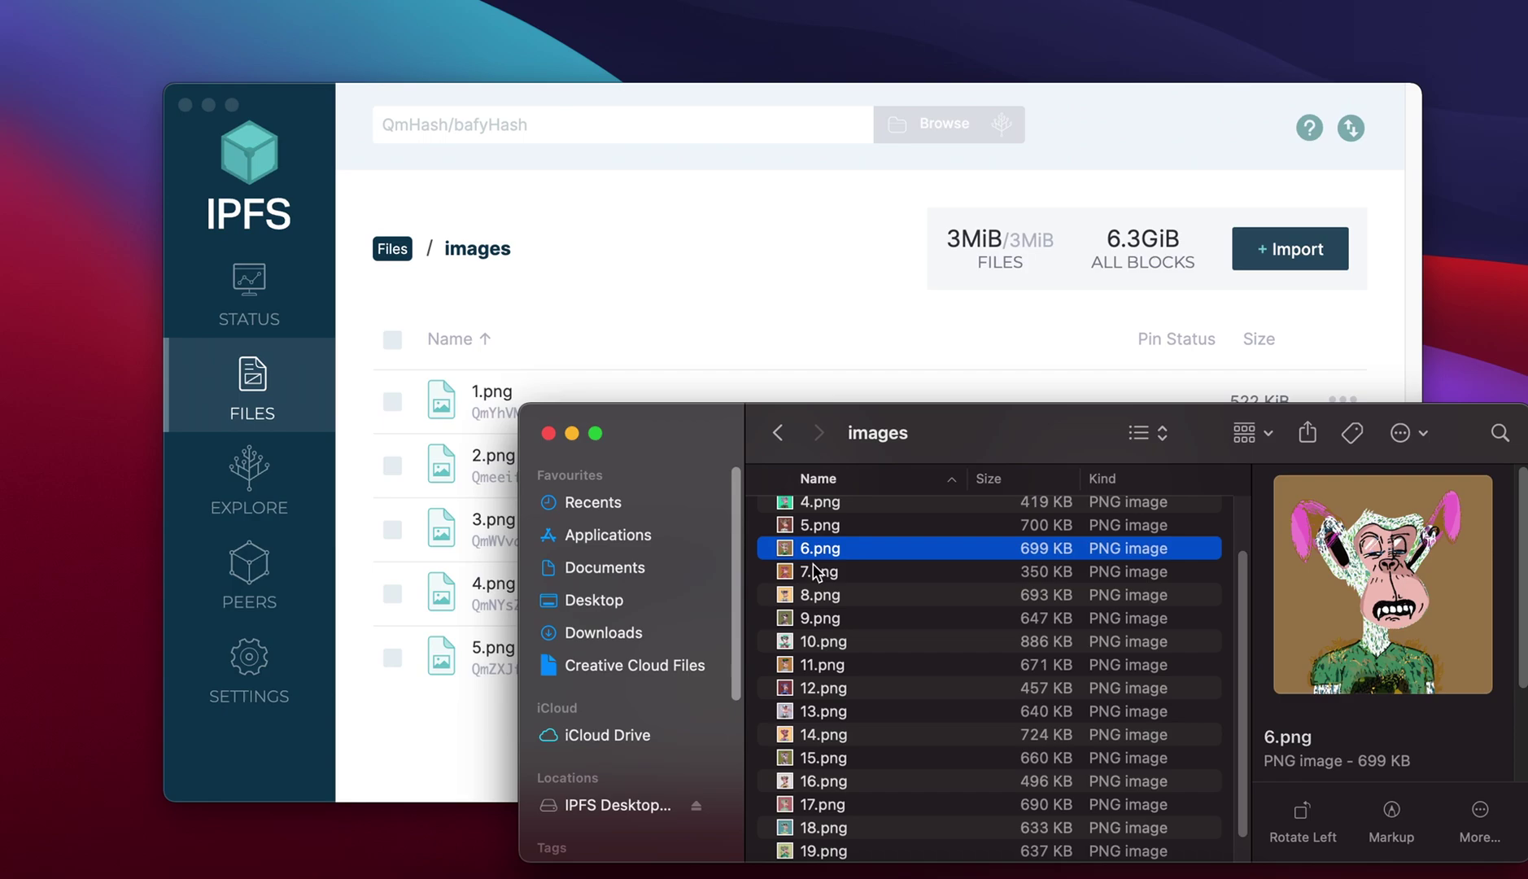
{"action": "left_click", "coordinate": [833, 642], "text": "shift"}
{"action": "left_click_drag", "start_coordinate": [833, 643], "coordinate": [515, 573]}
{"action": "left_click", "coordinate": [466, 729]}
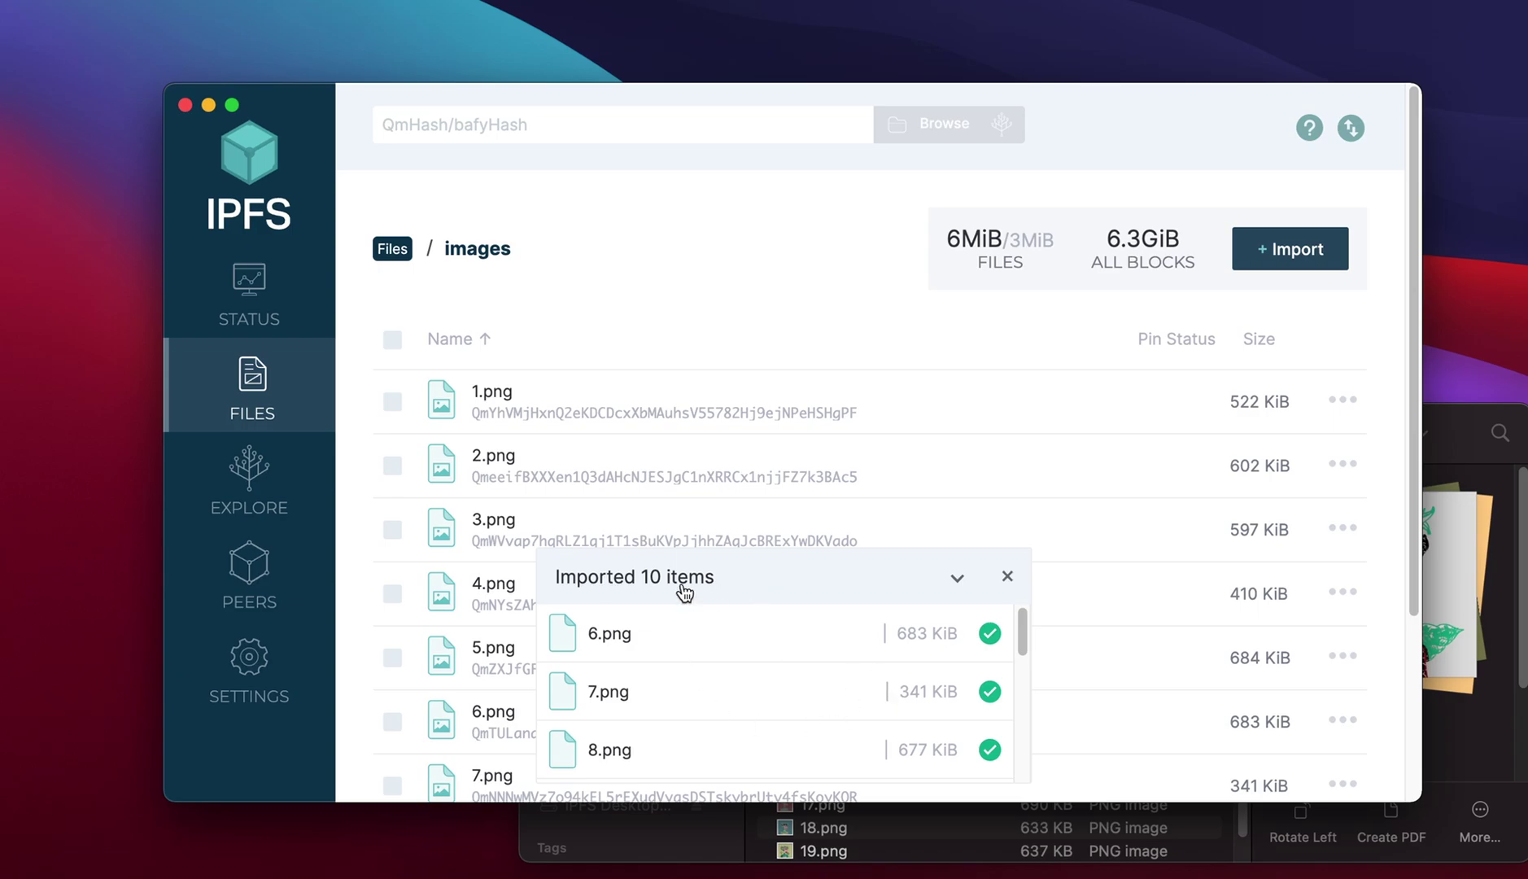
{"action": "scroll", "coordinate": [977, 689], "scroll_direction": "down", "scroll_amount": 5}
{"action": "key", "text": "super+Tab"}
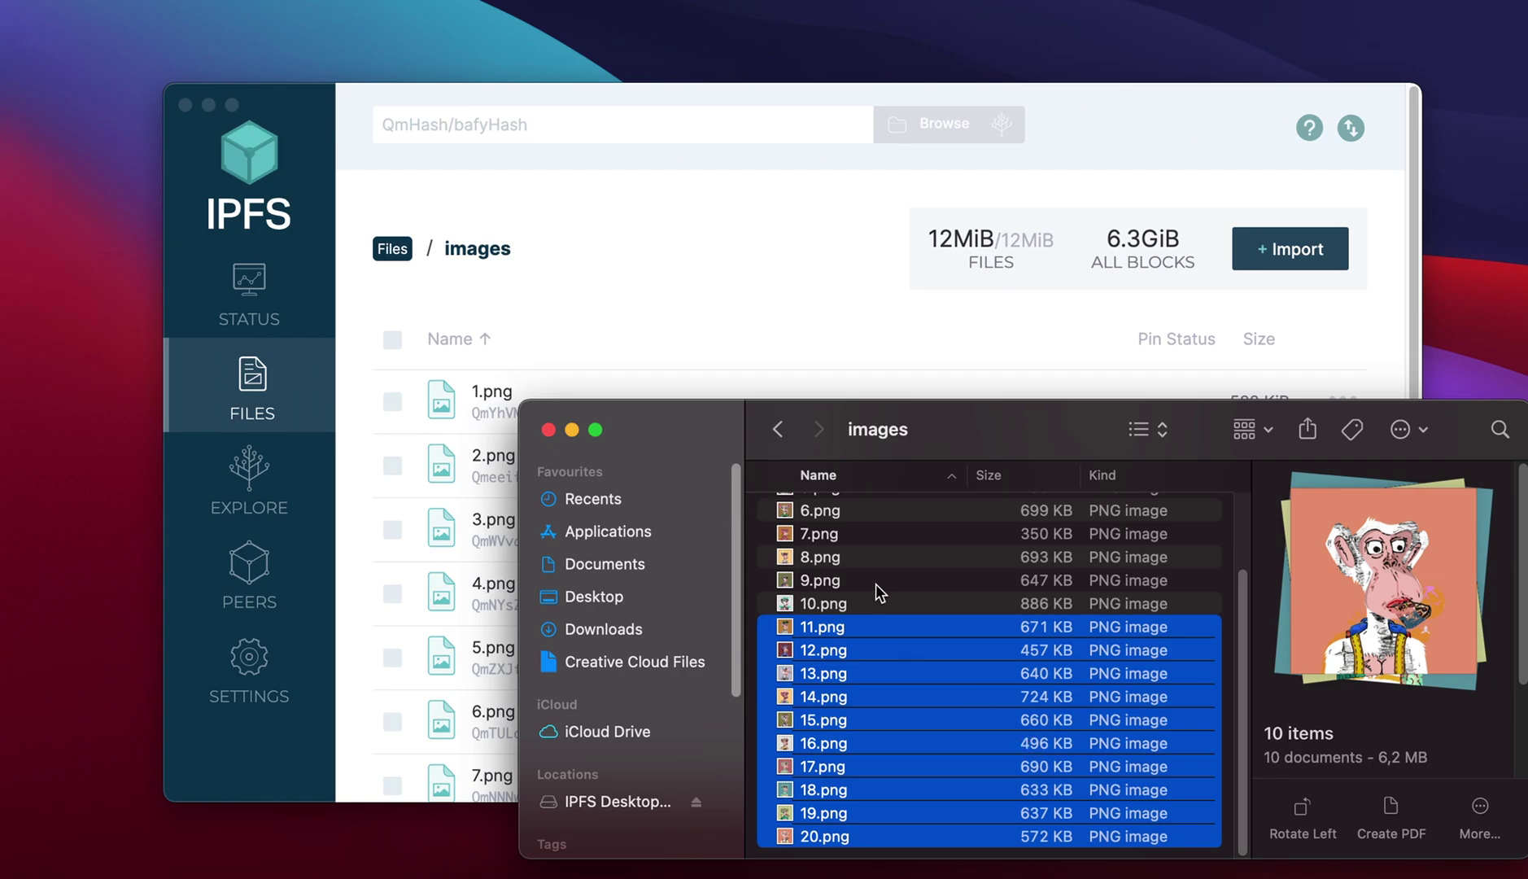
Return to the Files root and copy the images folder's CID from its actions menu
{"action": "left_click", "coordinate": [601, 279]}
{"action": "scroll", "coordinate": [684, 464], "scroll_direction": "down", "scroll_amount": 10}
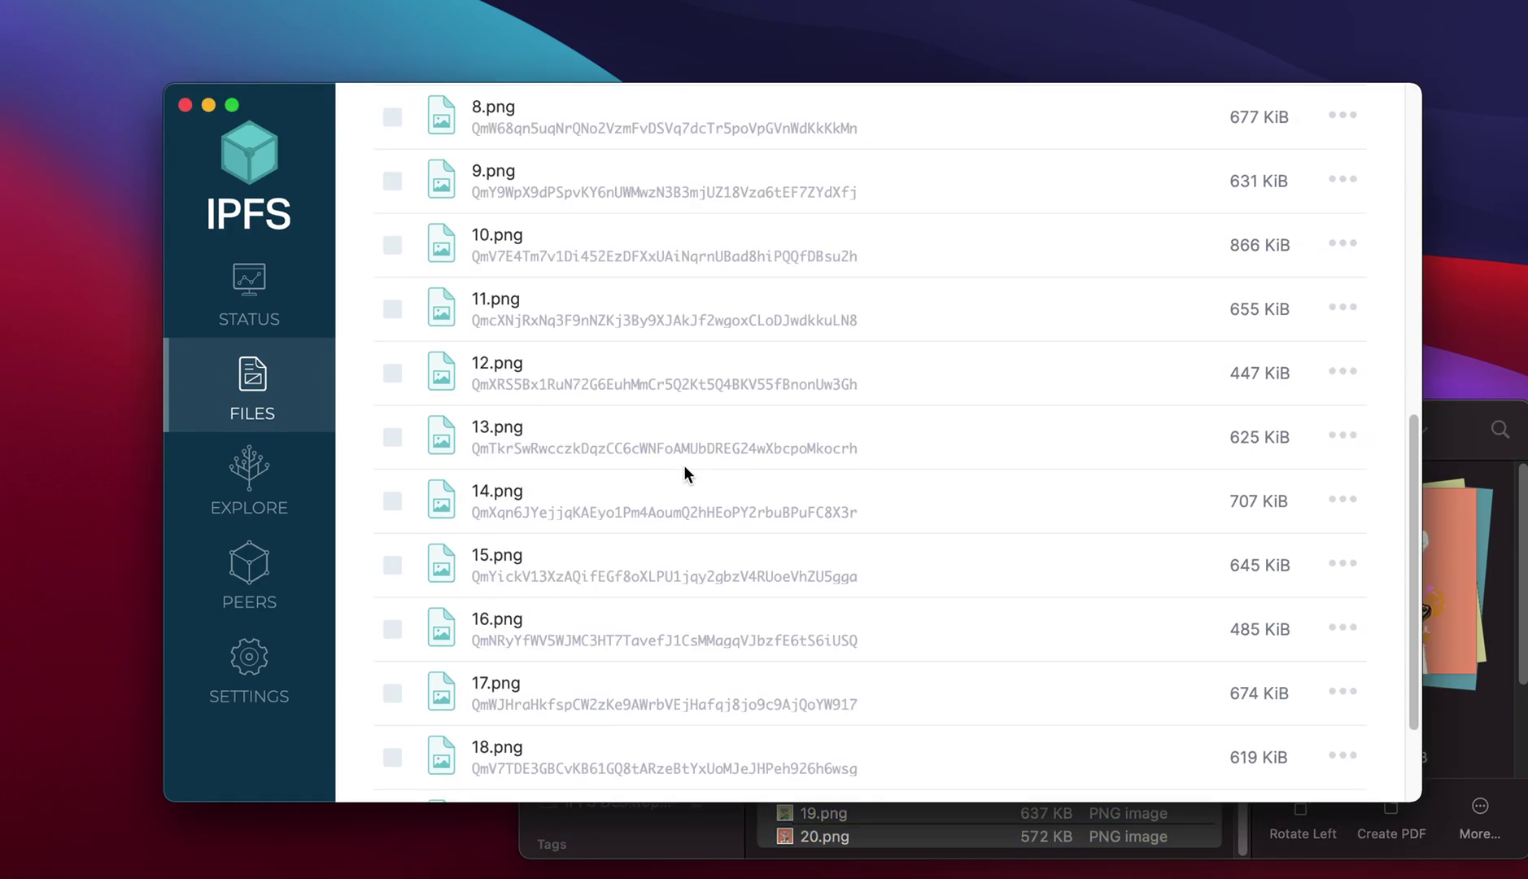
{"action": "scroll", "coordinate": [658, 403], "scroll_direction": "up", "scroll_amount": 10}
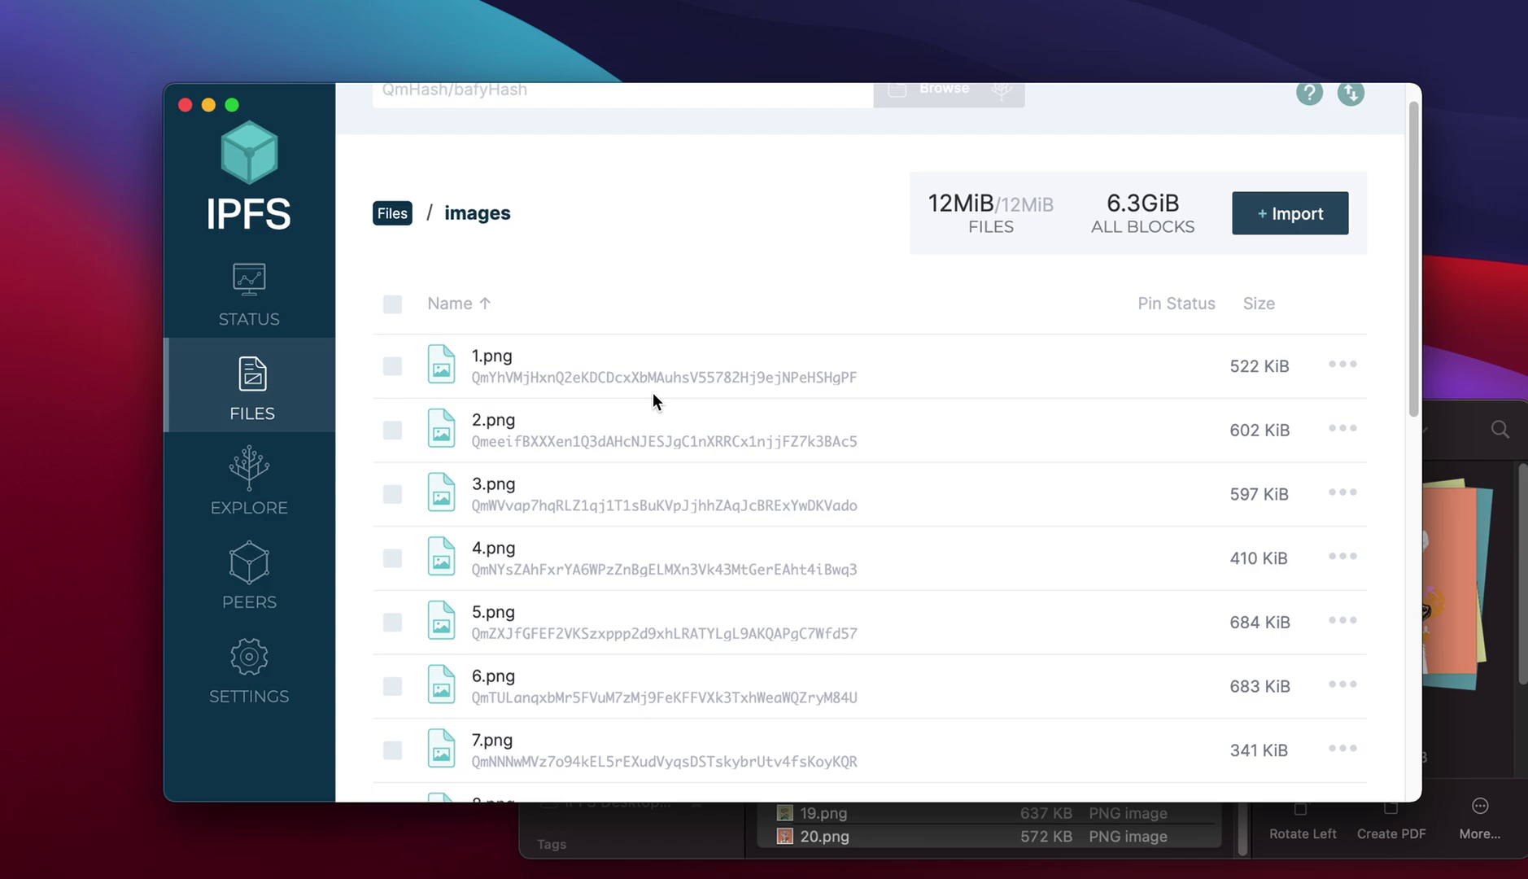
{"action": "left_click", "coordinate": [384, 258]}
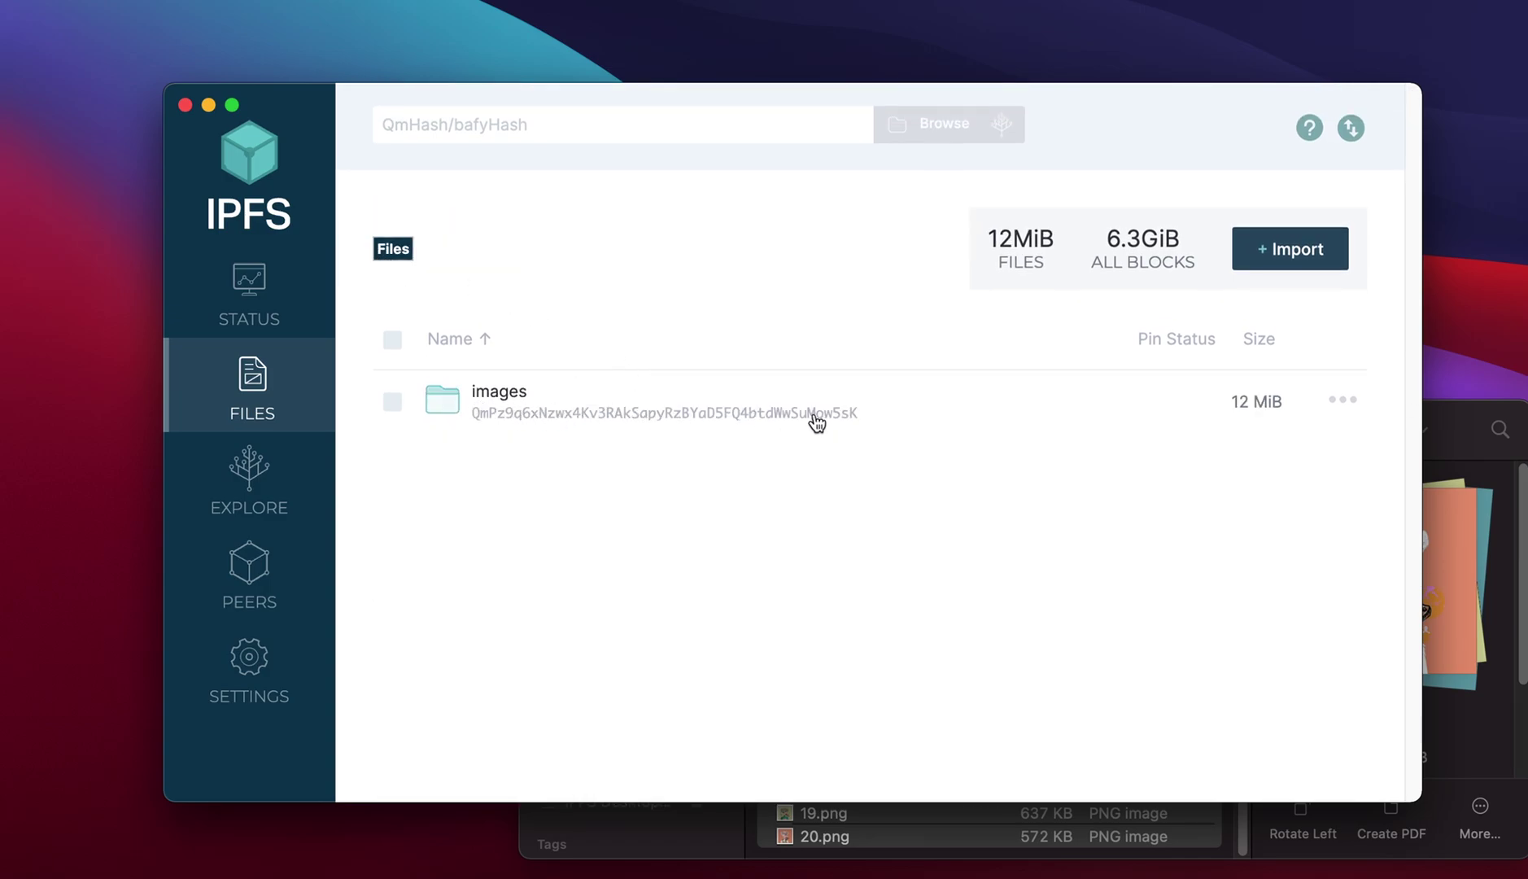
{"action": "left_click", "coordinate": [1343, 407]}
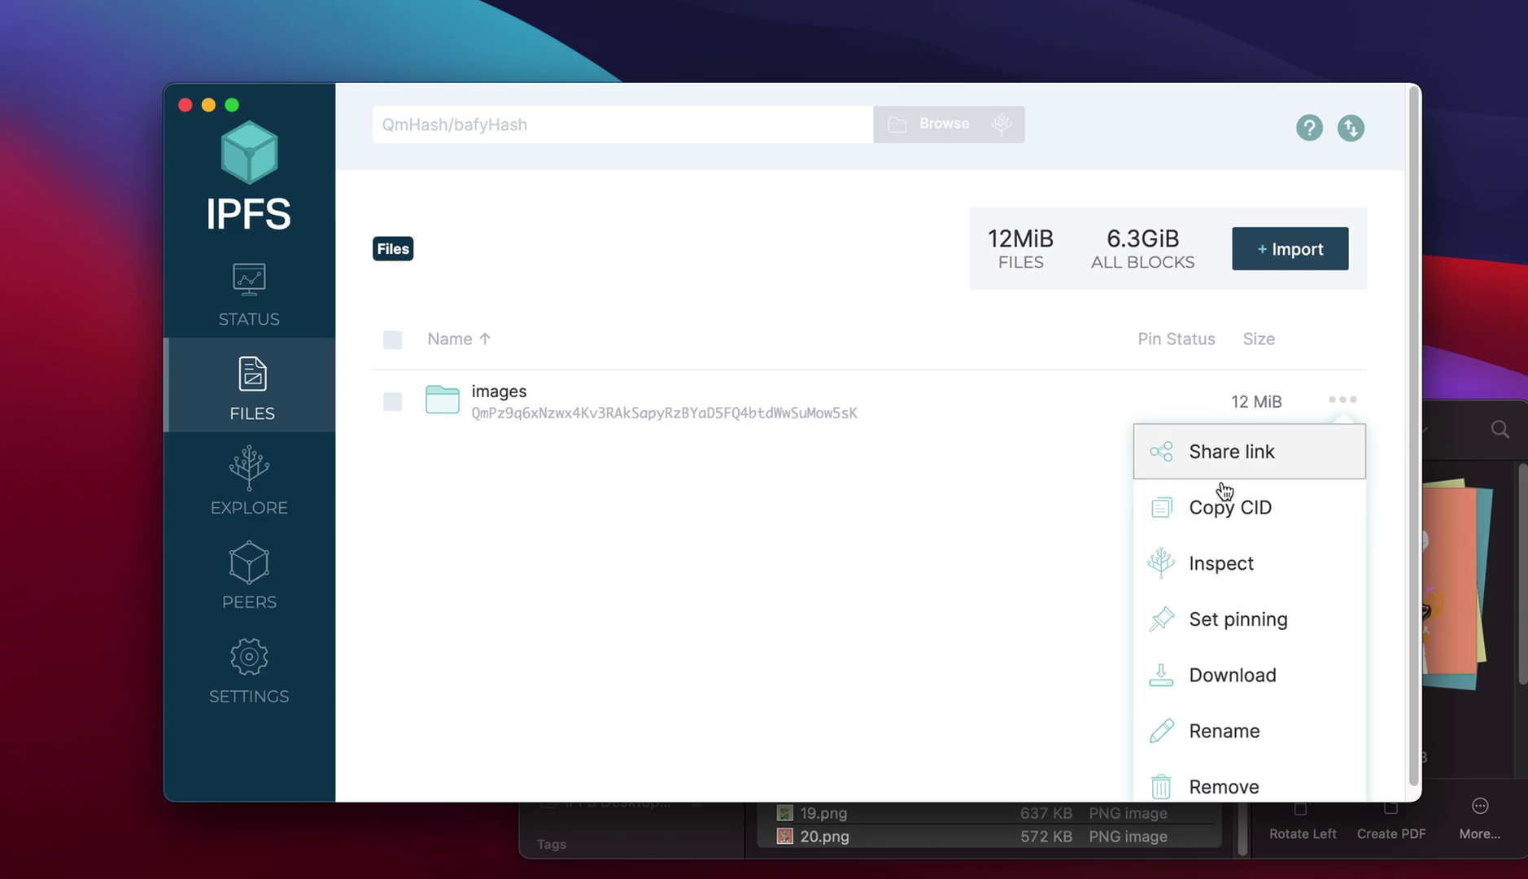
{"action": "left_click", "coordinate": [1245, 519]}
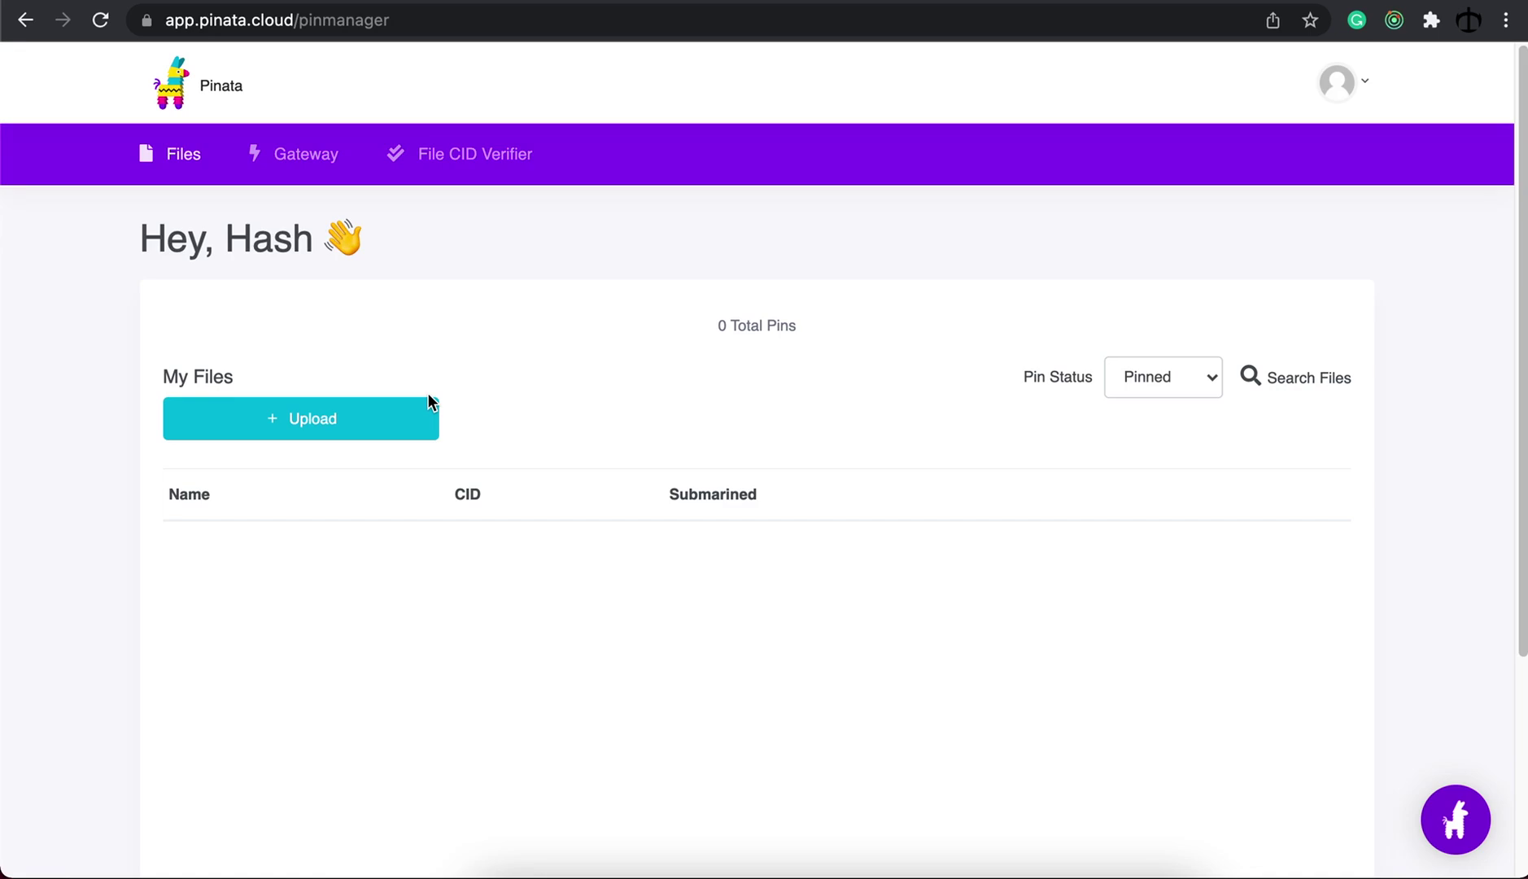
Submit the copied CID through Upload > CID with the custom name 'images'
{"action": "left_click", "coordinate": [405, 416]}
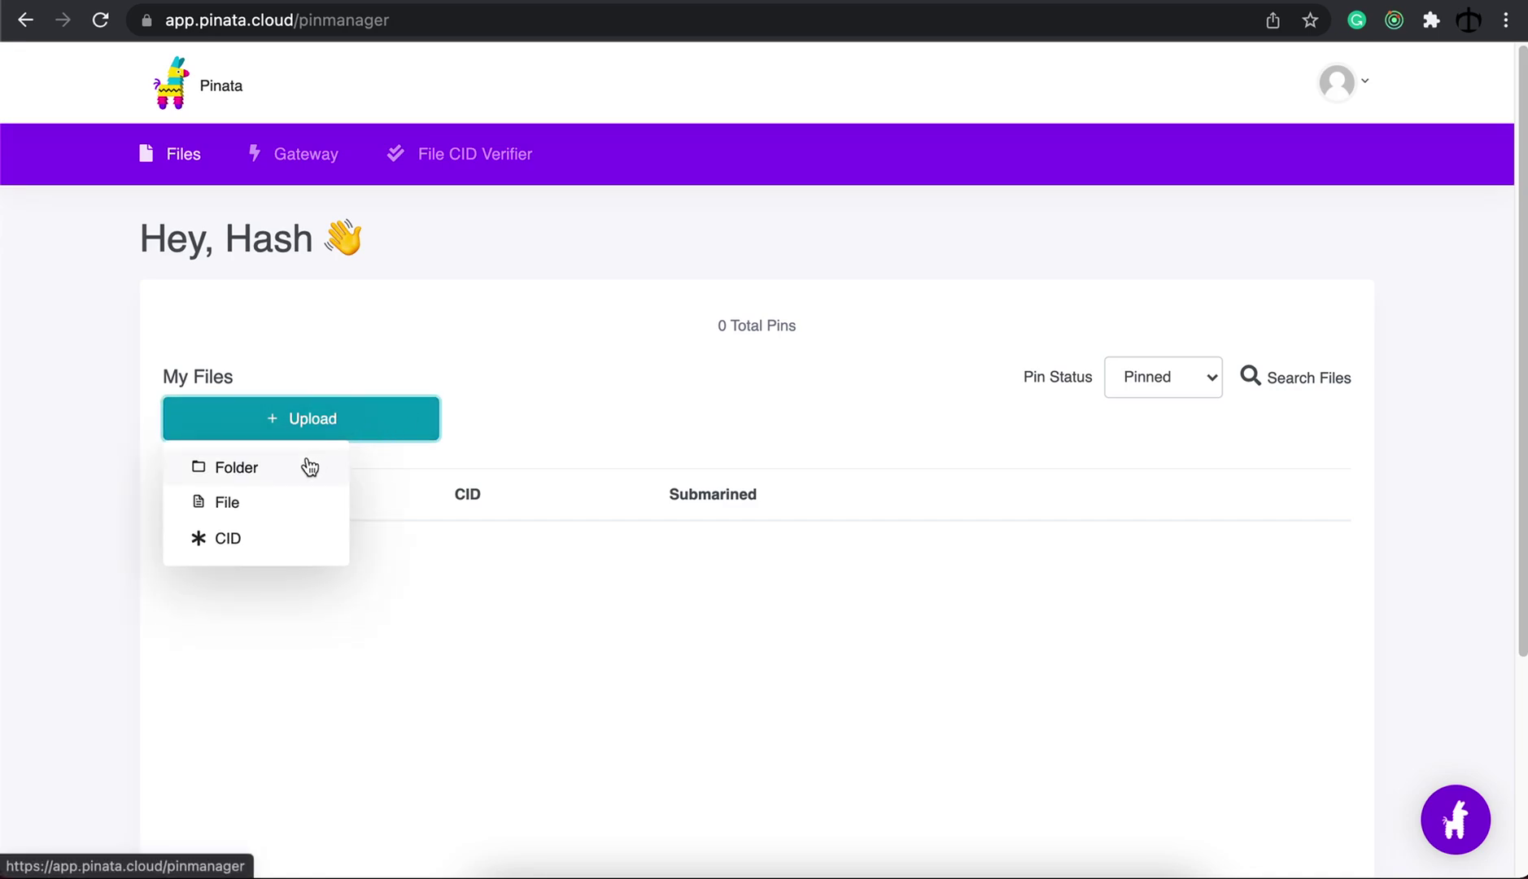
{"action": "left_click", "coordinate": [234, 538]}
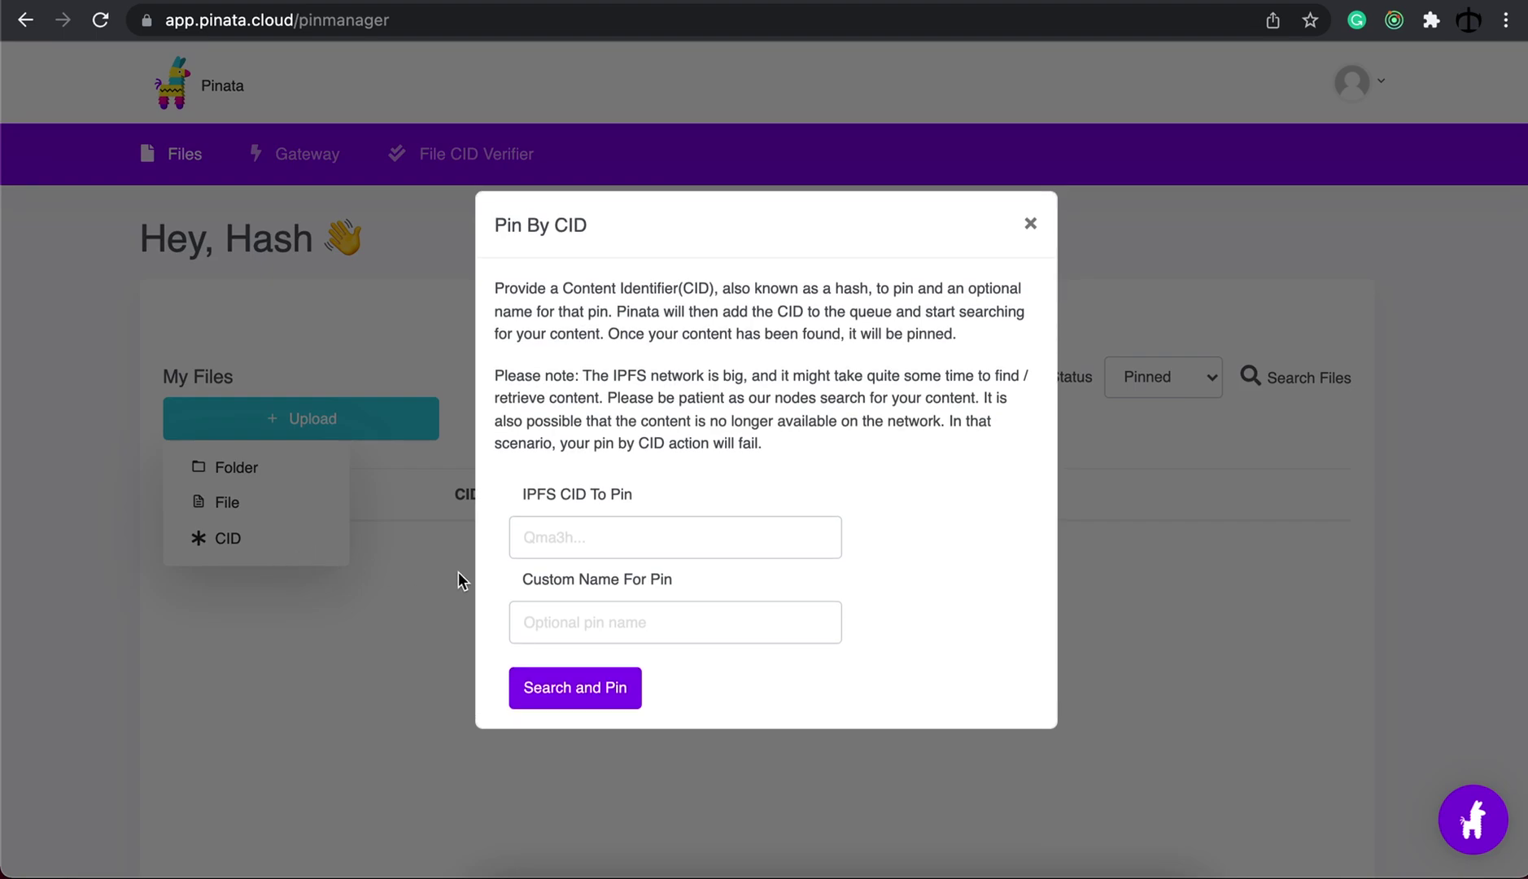
{"action": "left_click", "coordinate": [607, 537]}
{"action": "key", "text": "super+v"}
{"action": "left_click", "coordinate": [593, 615]}
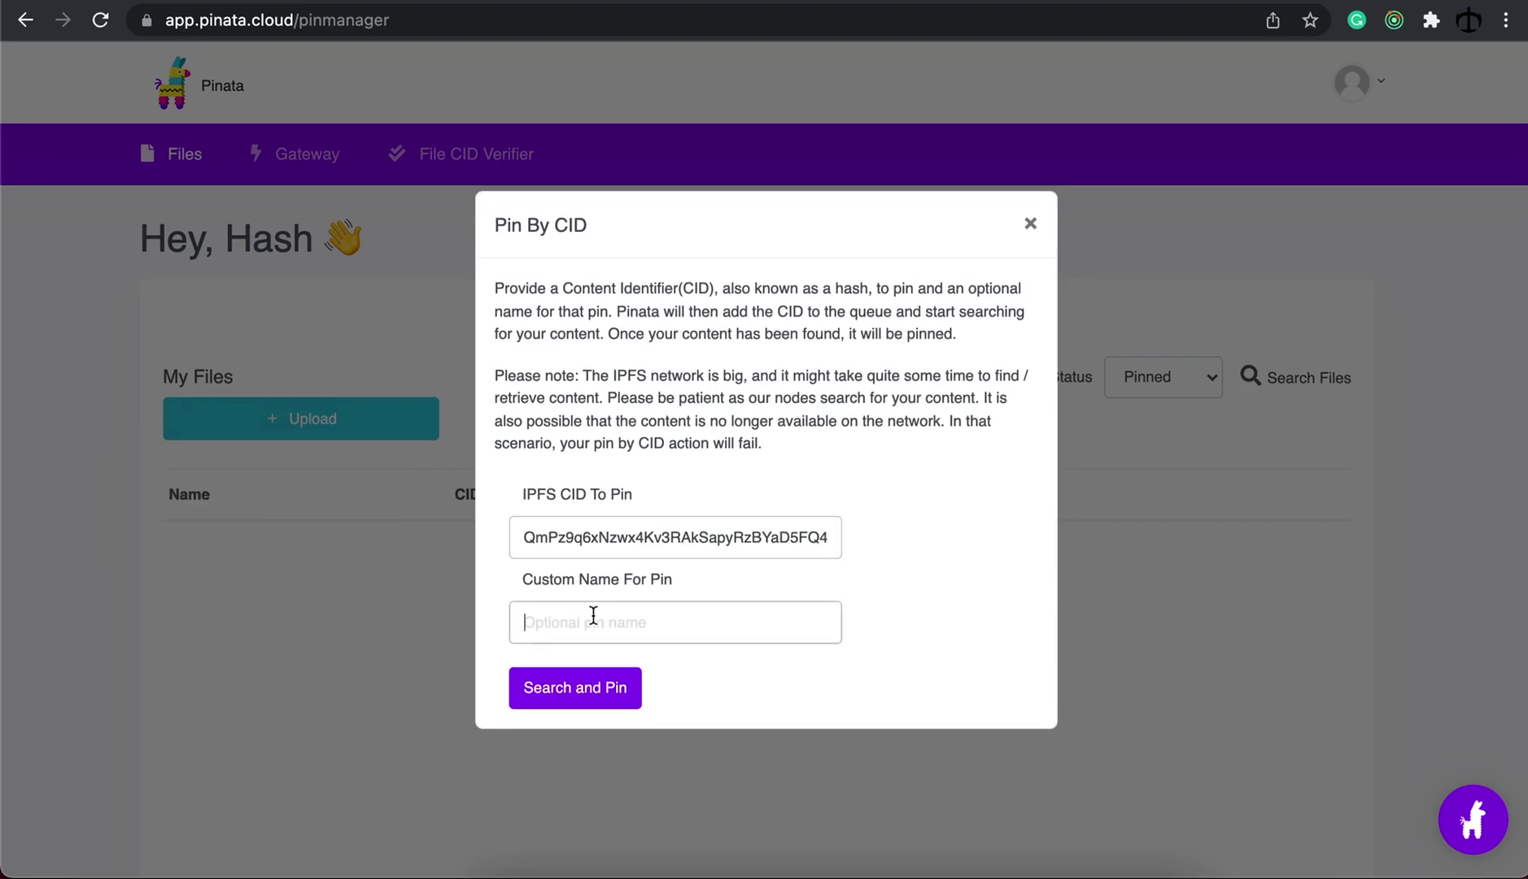
{"action": "type", "text": "images"}
{"action": "left_click", "coordinate": [591, 693]}
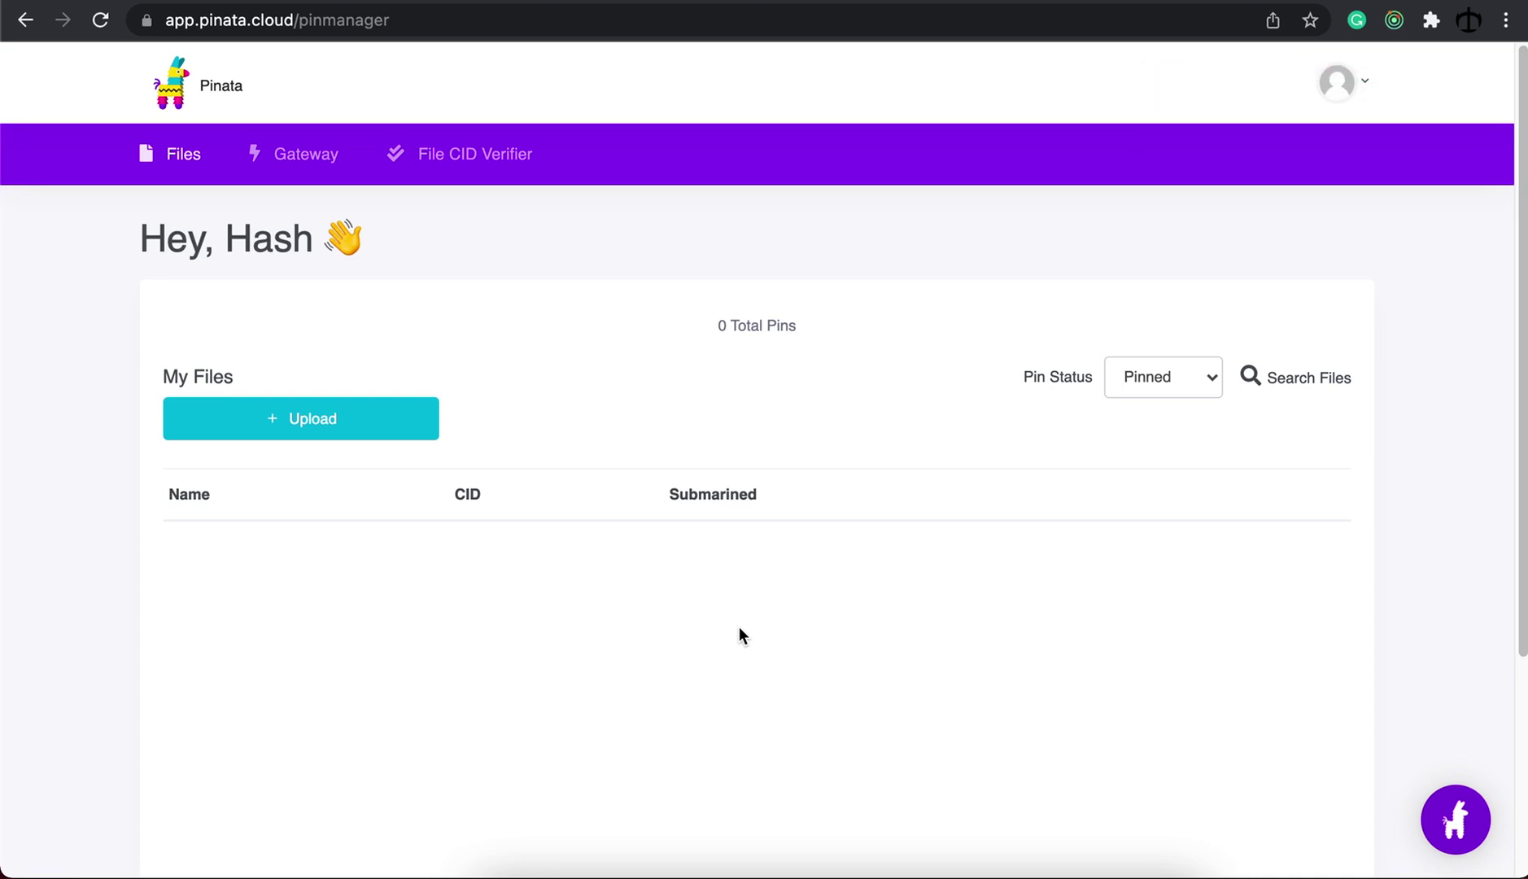
Reload Pinata and confirm the Pin By CID Queue lists the images job as pending
{"action": "left_click", "coordinate": [100, 20]}
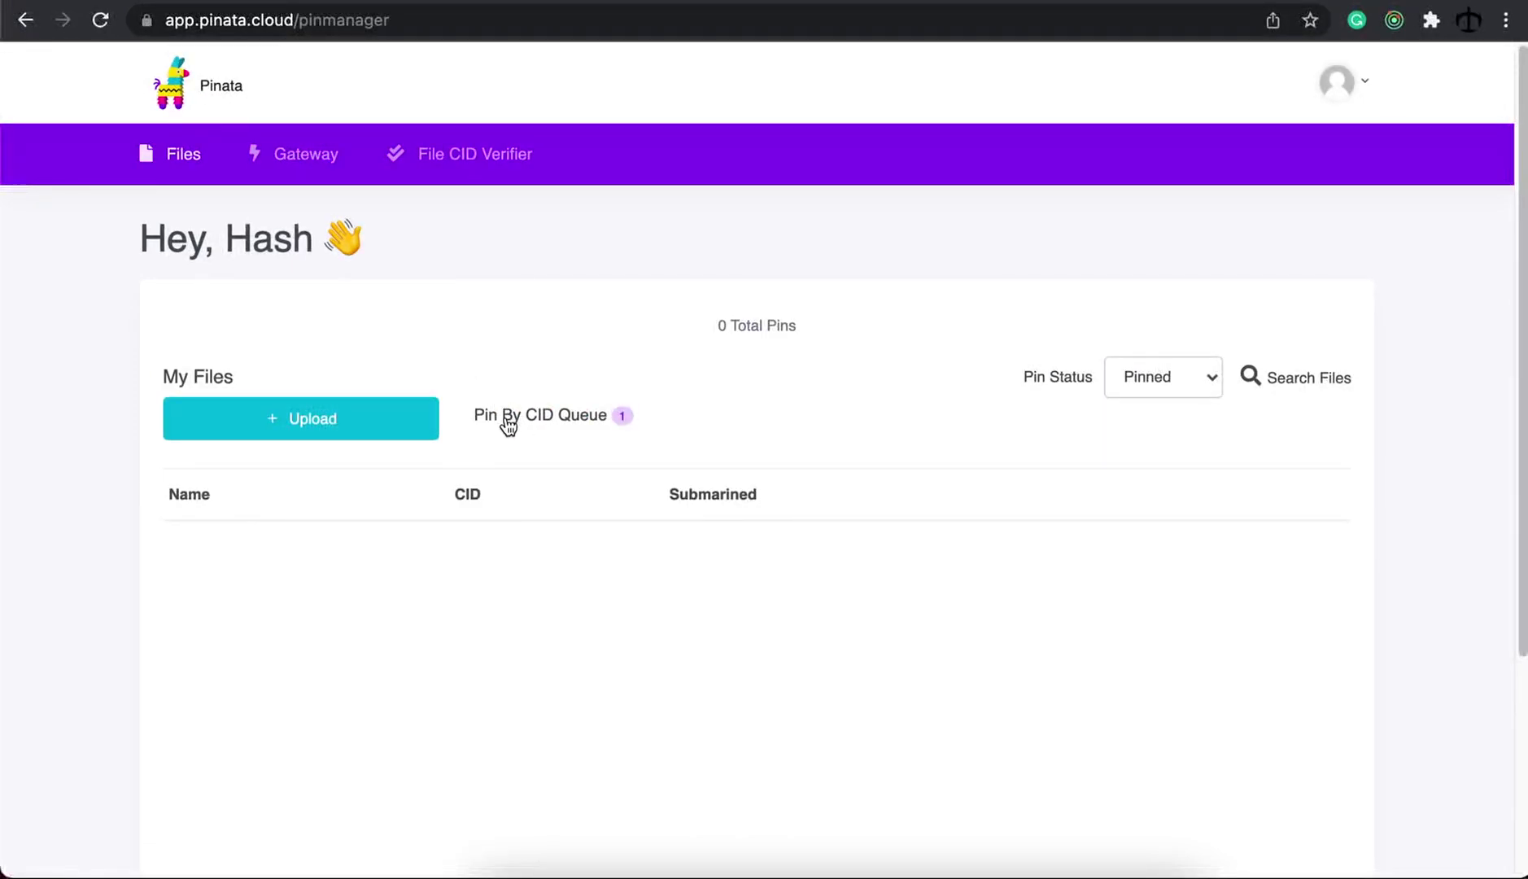
{"action": "left_click", "coordinate": [566, 416]}
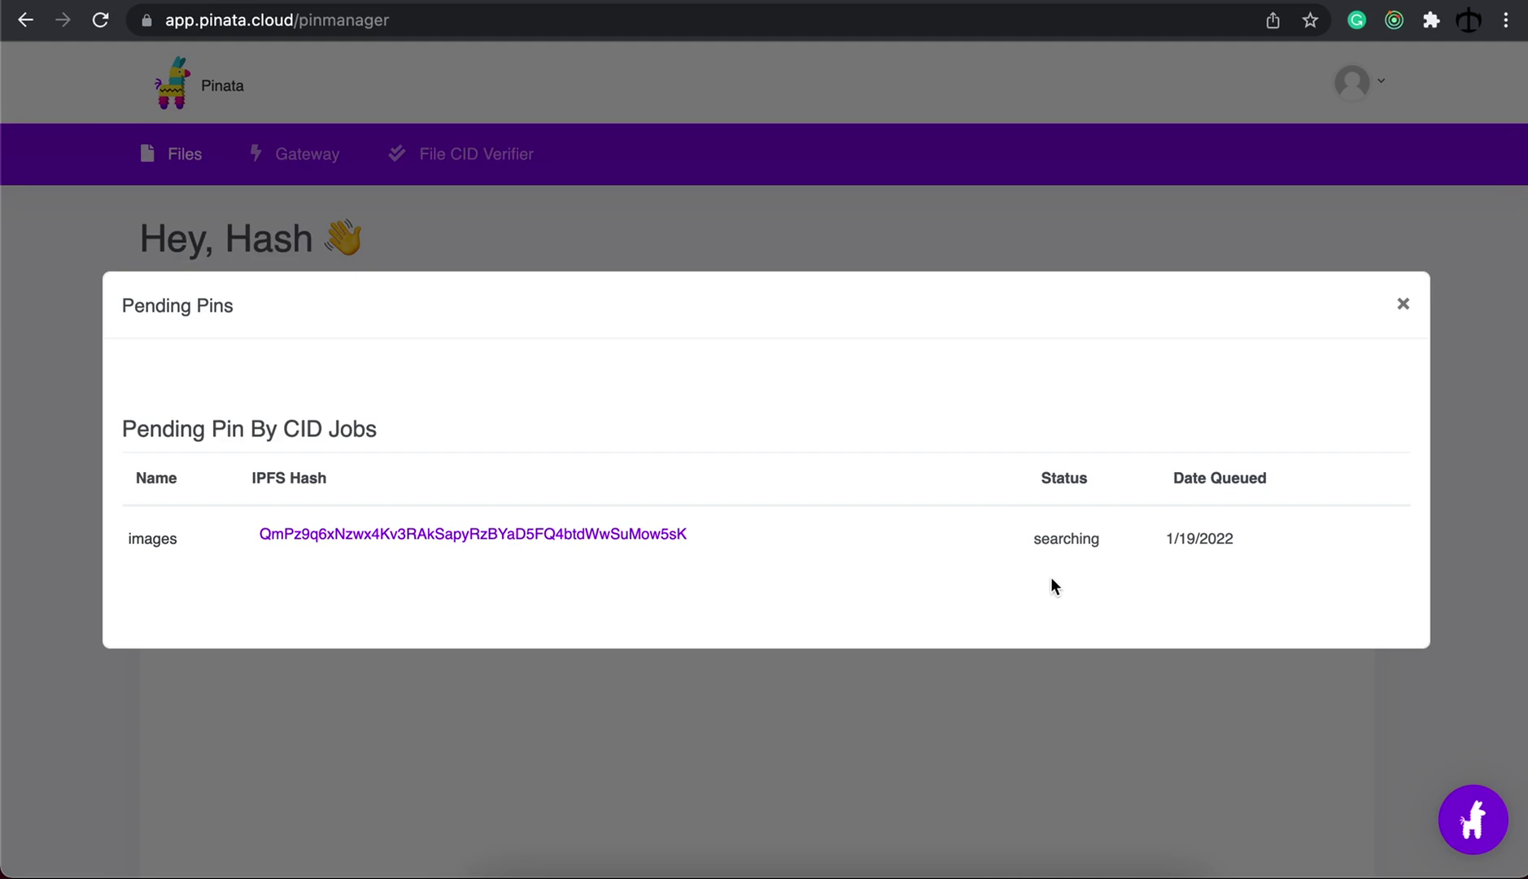
{"action": "left_click", "coordinate": [1402, 304]}
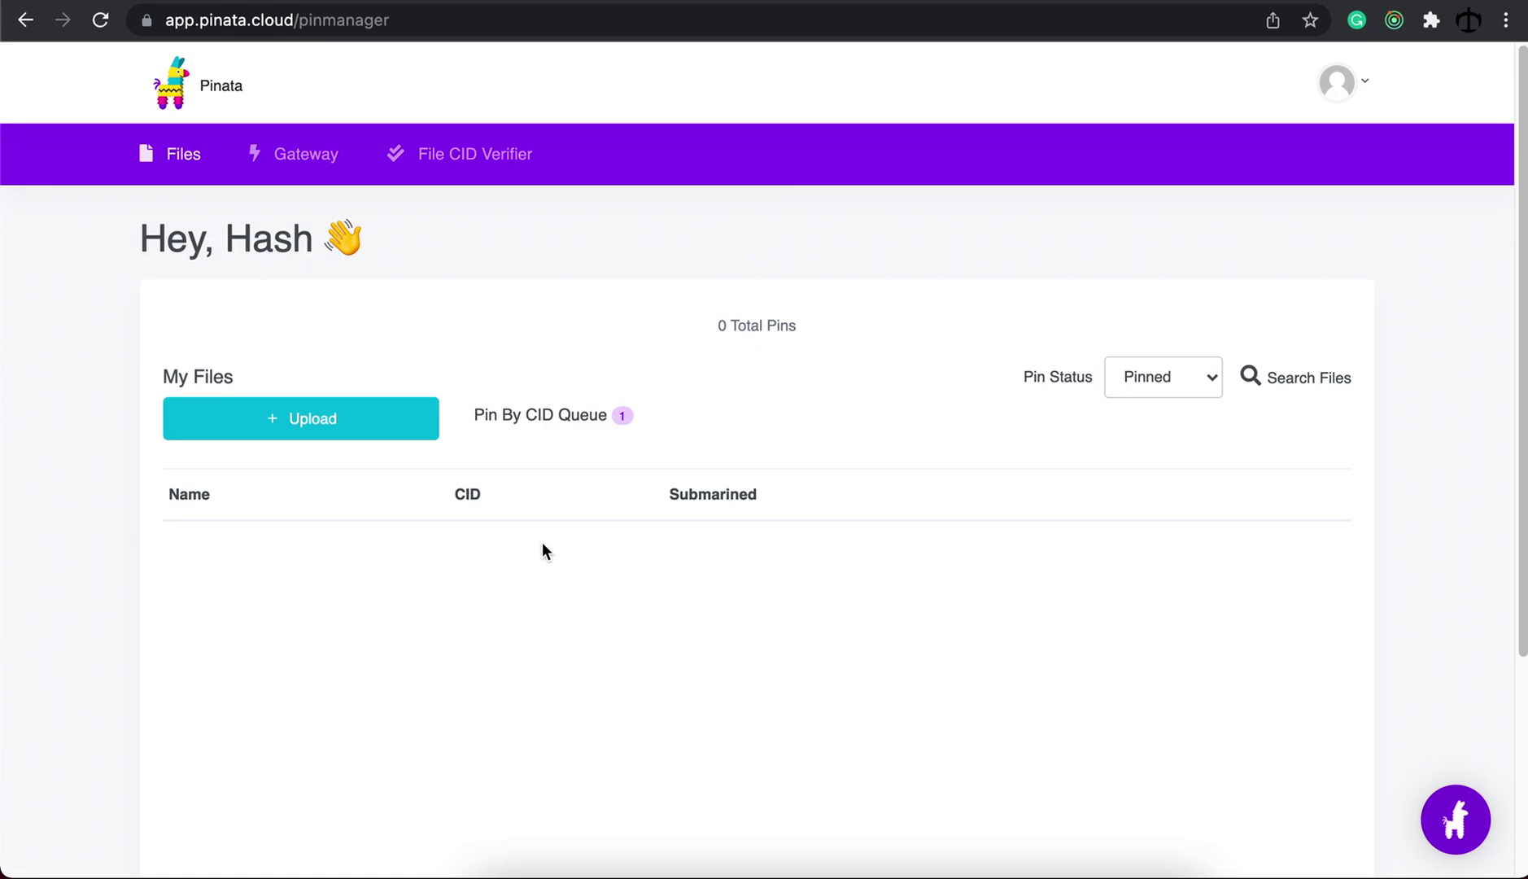
Open Pinata's Upload options dropdown, then close it again without uploading anything
{"action": "left_click", "coordinate": [369, 431]}
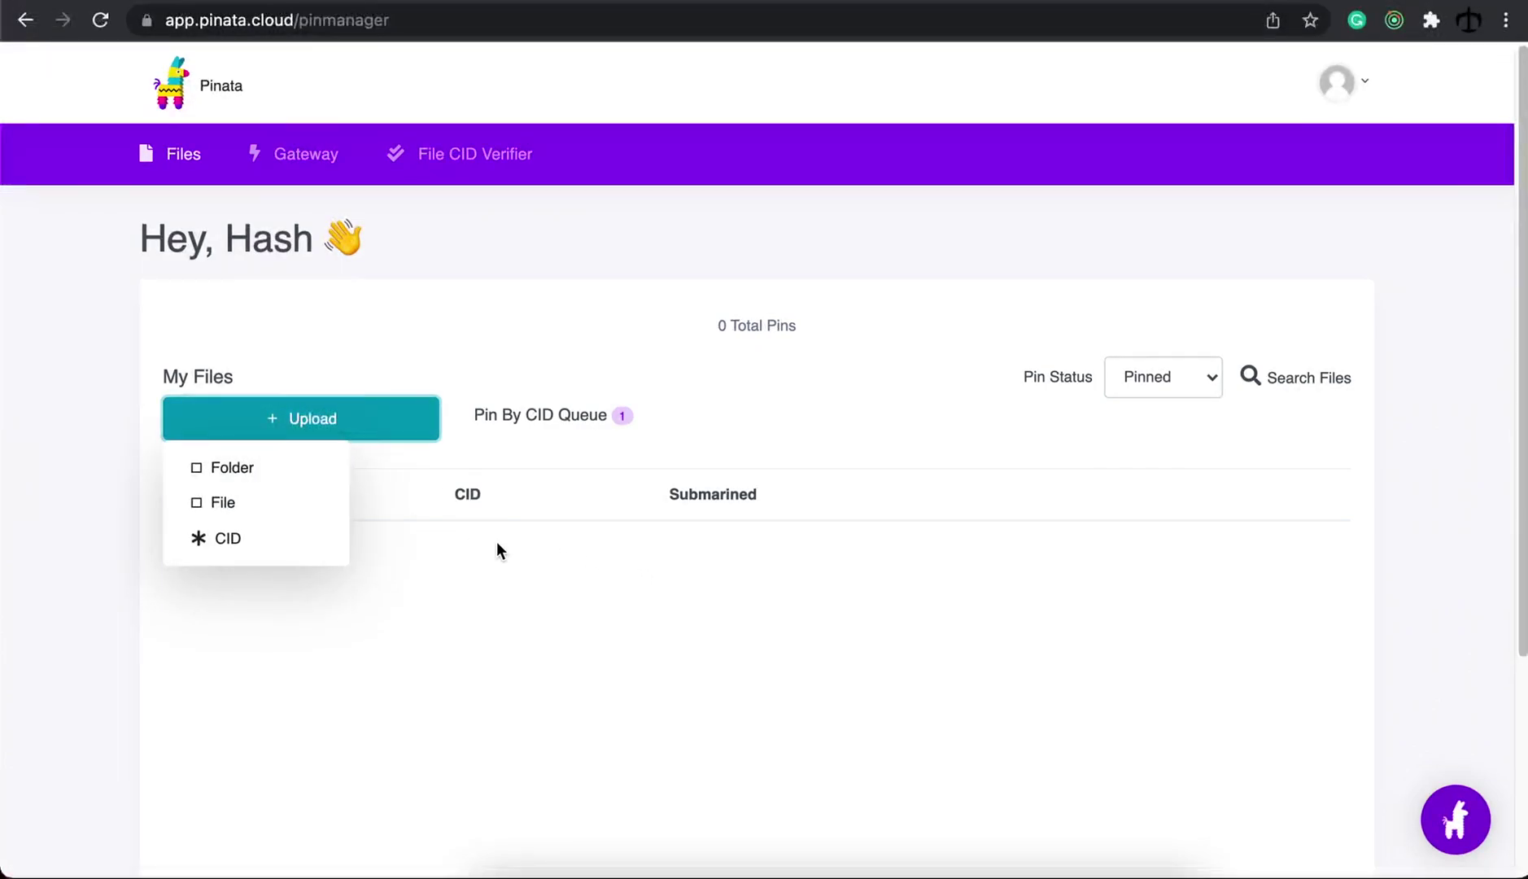
{"action": "left_click", "coordinate": [576, 604]}
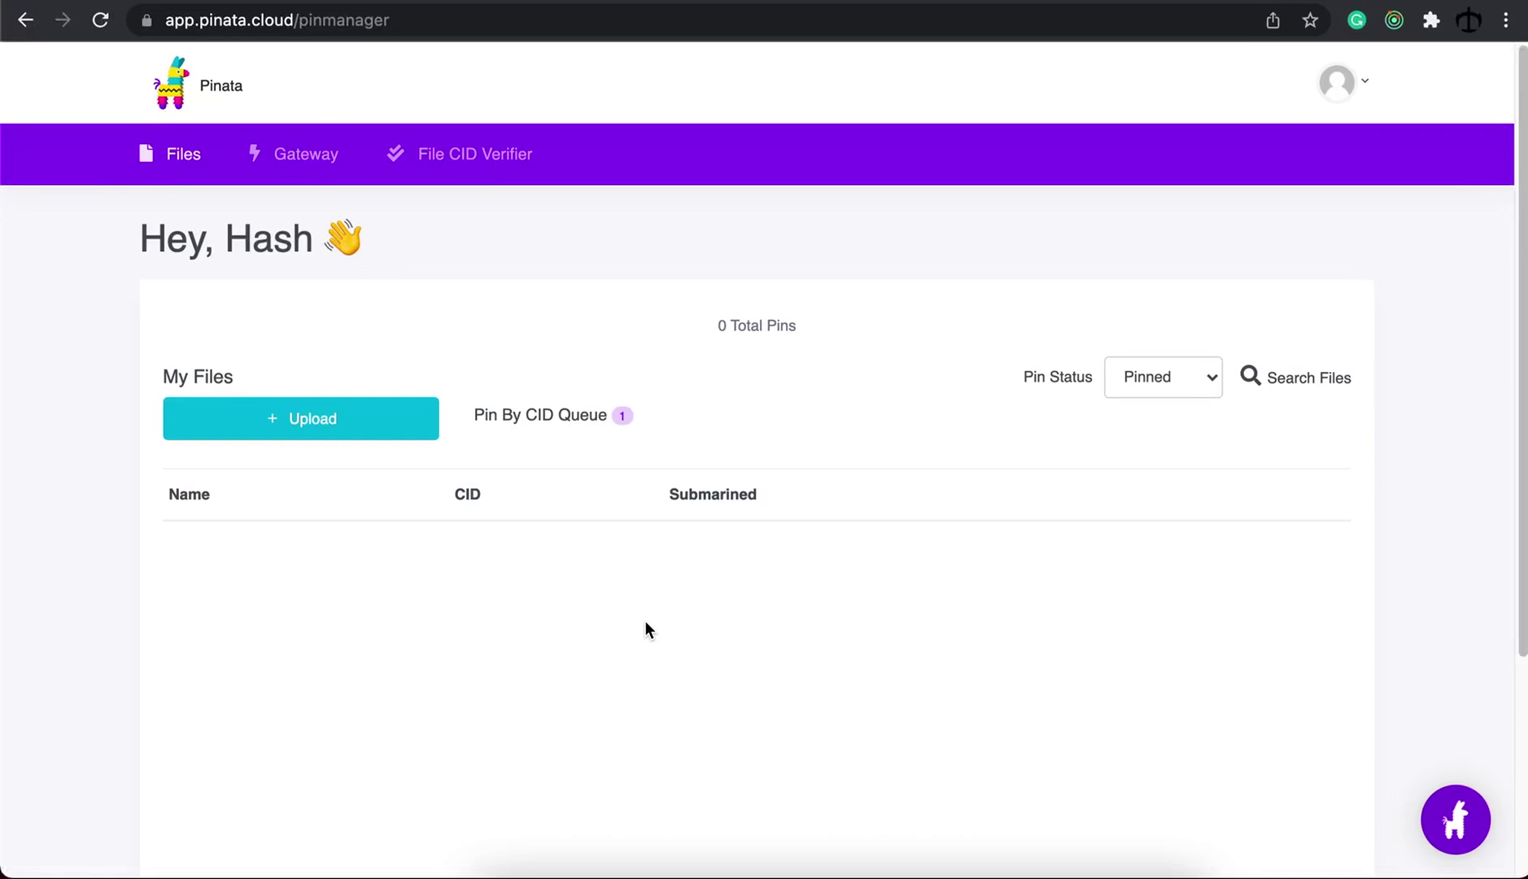